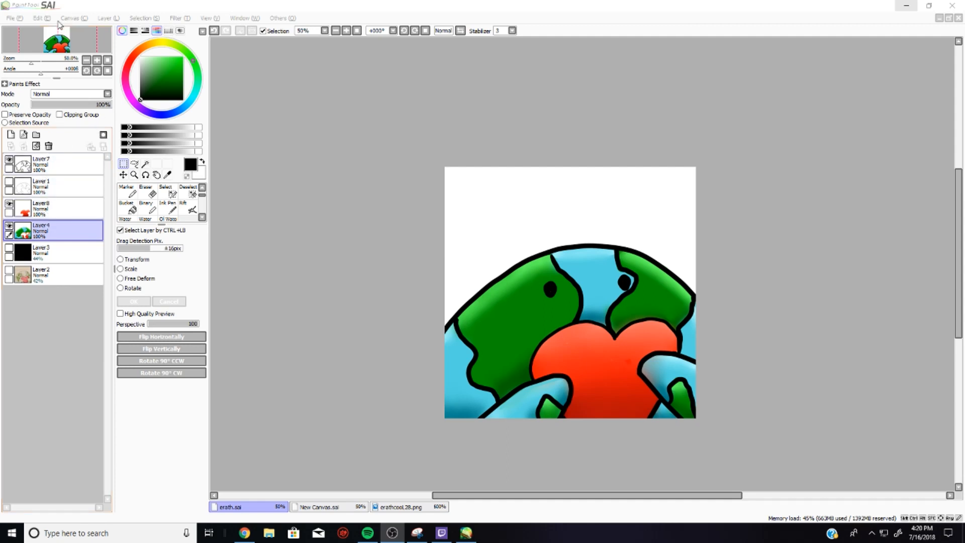
# Check the canvas size settings and keep the canvas at 1000 x 1000 pixels.
pyautogui.click(51, 6)
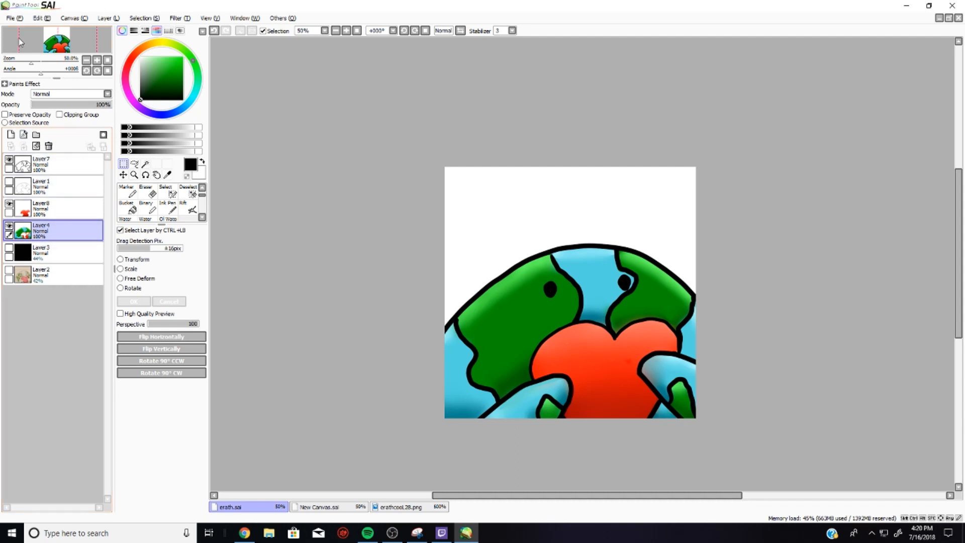
pyautogui.click(80, 20)
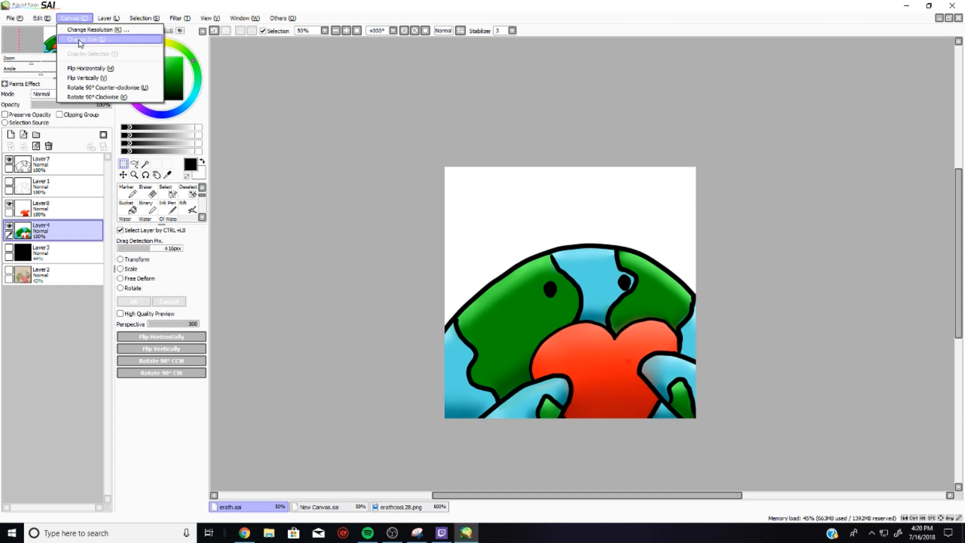
pyautogui.click(80, 40)
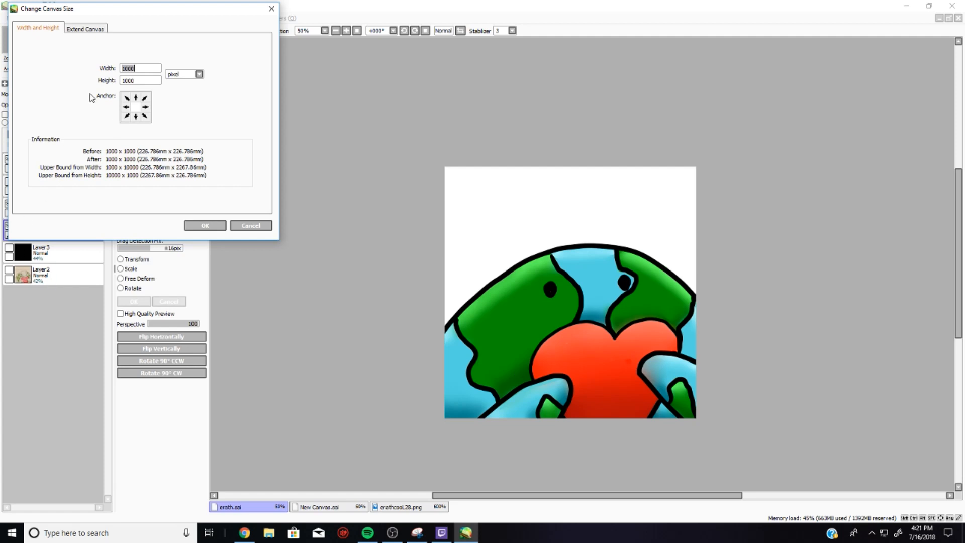
pyautogui.click(205, 225)
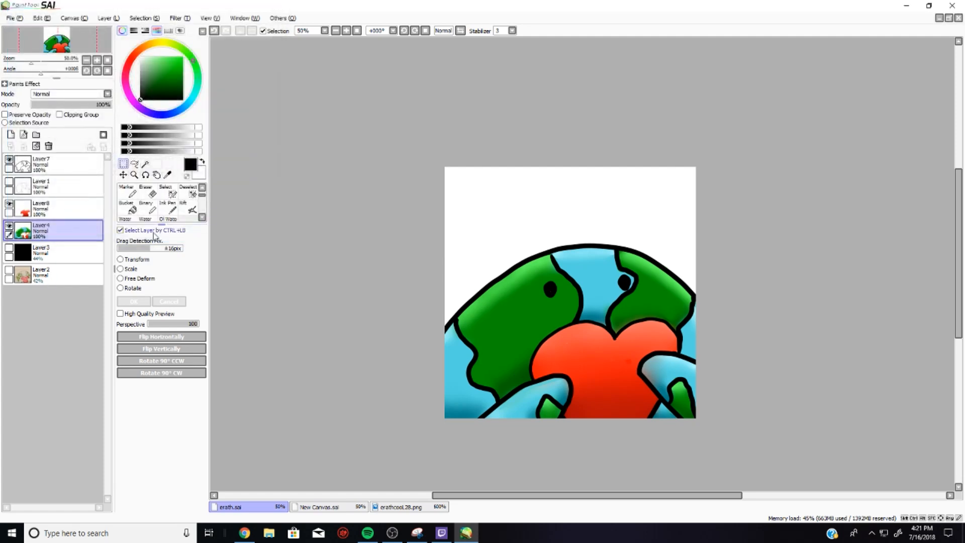
# Show the pencil reference on Layer2 and hide Layer7, Layer8 and Layer4 to view it alone.
pyautogui.click(61, 186)
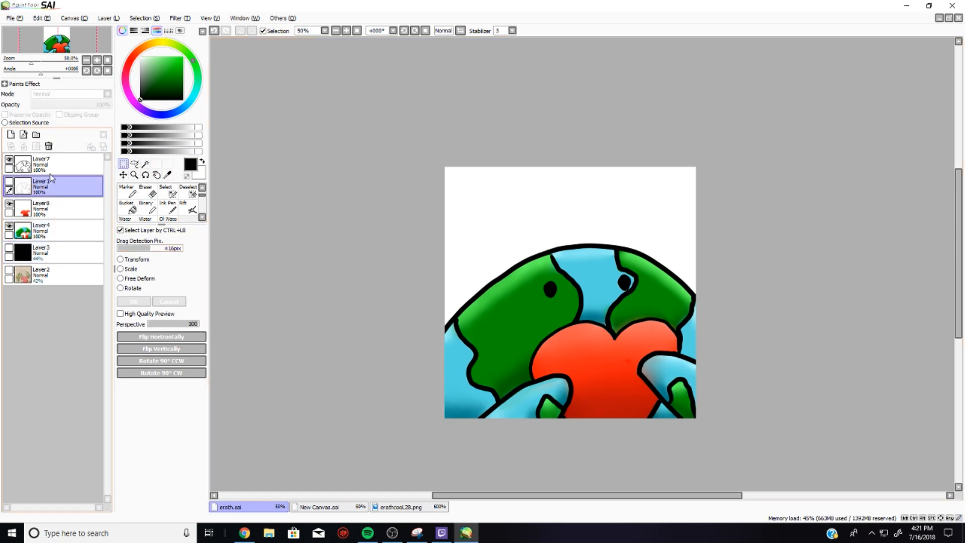
pyautogui.click(50, 274)
pyautogui.click(9, 272)
pyautogui.click(9, 160)
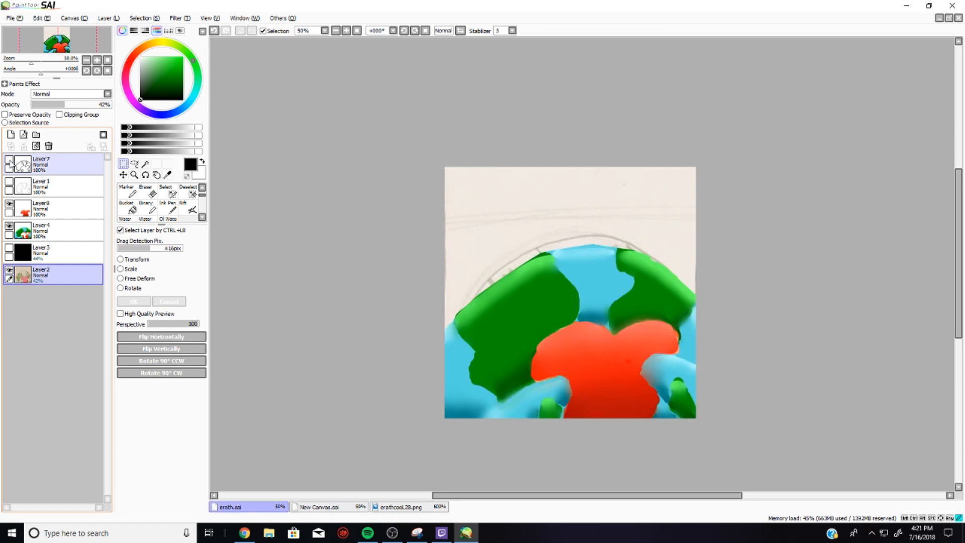
pyautogui.click(13, 205)
pyautogui.click(11, 204)
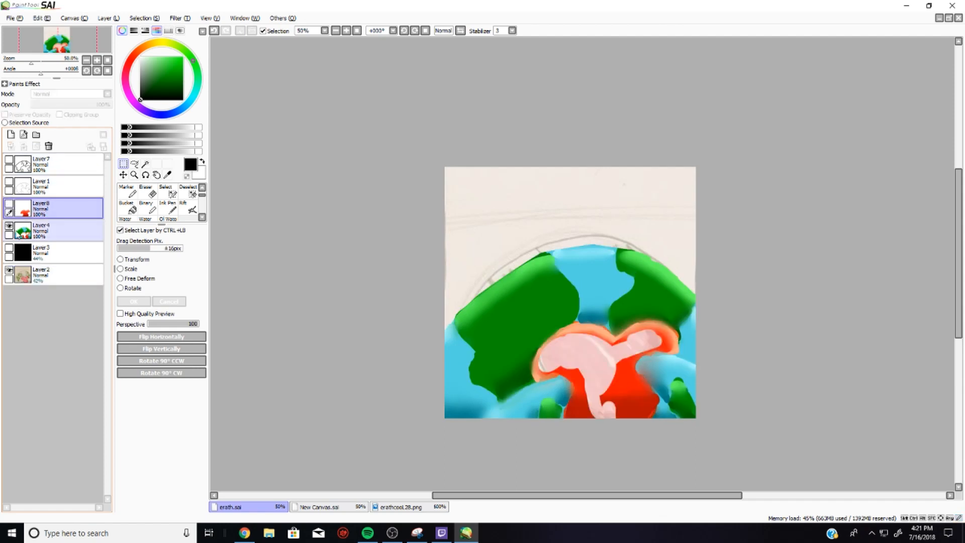
pyautogui.click(9, 226)
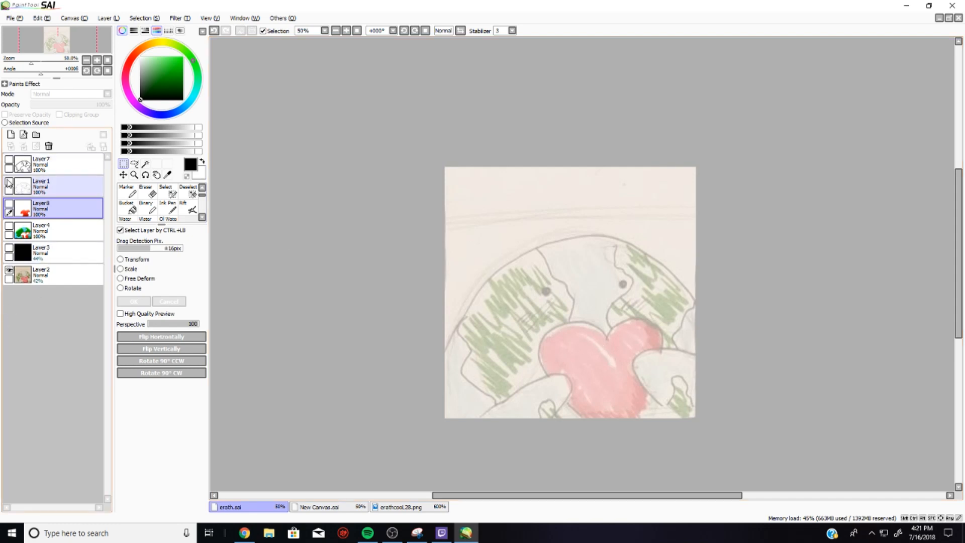
# Compare the thick line art on Layer7 and the thin sketch lines on Layer1 over the reference, one at a time.
pyautogui.click(10, 161)
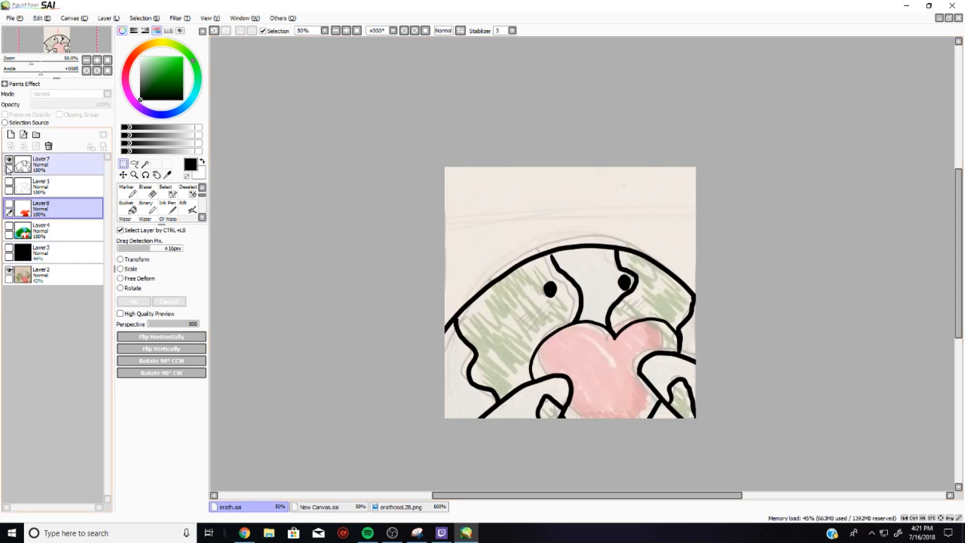
pyautogui.click(9, 160)
pyautogui.click(9, 181)
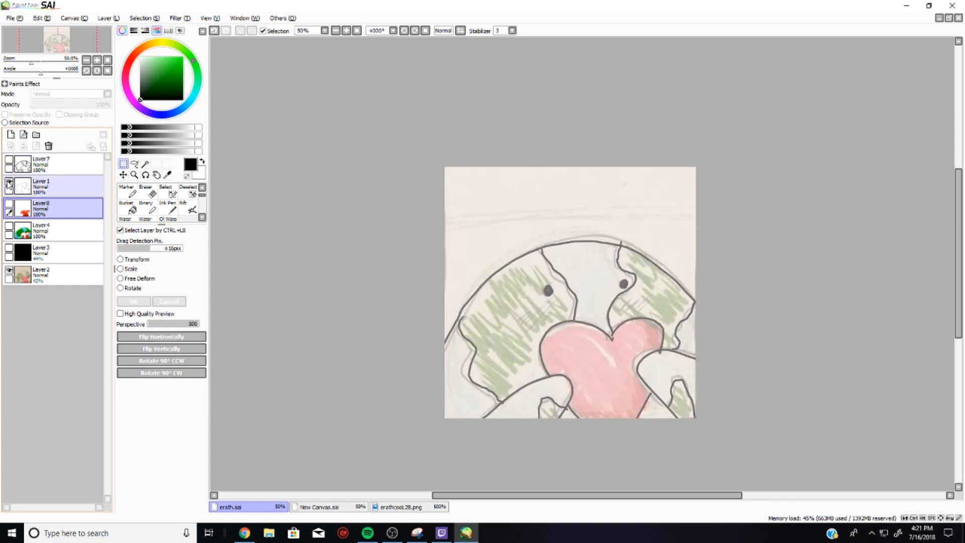
pyautogui.click(9, 181)
# Show the Layer7 line art, the Layer4 and Layer8 colours, and the dark backdrop on Layer3.
pyautogui.click(9, 161)
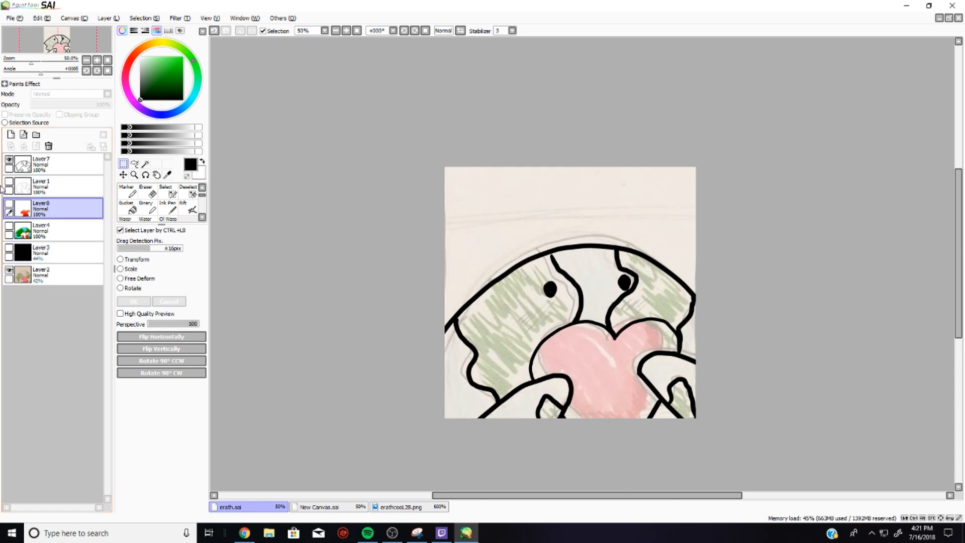
pyautogui.click(9, 226)
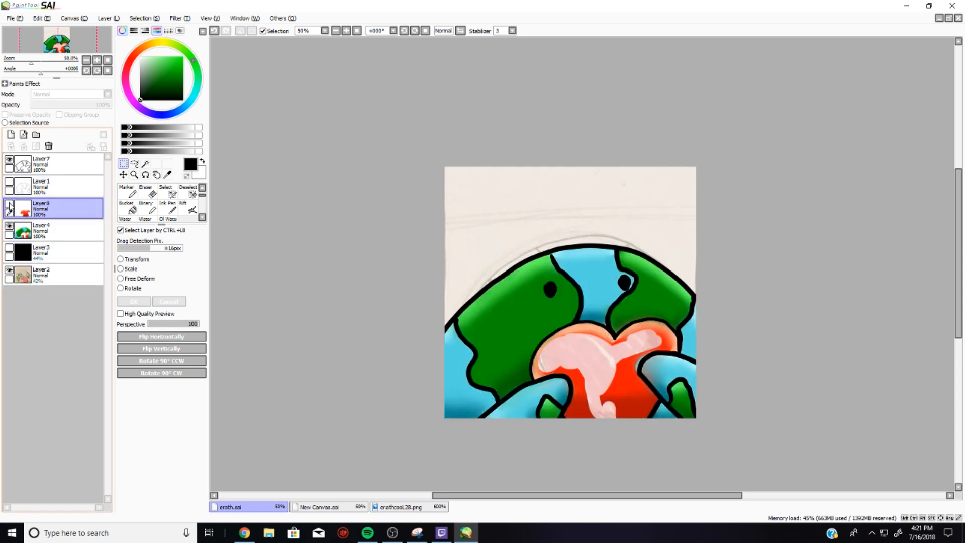
pyautogui.click(9, 204)
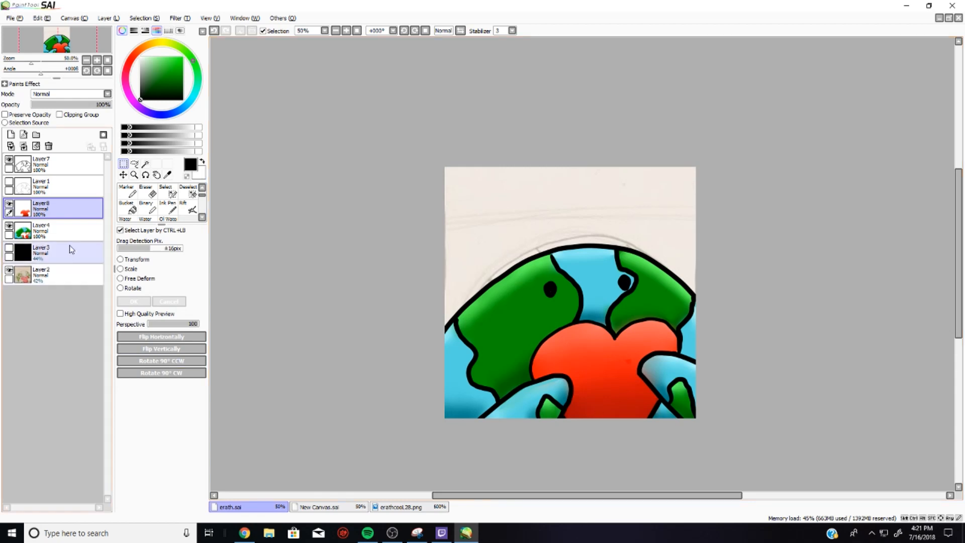
pyautogui.click(9, 248)
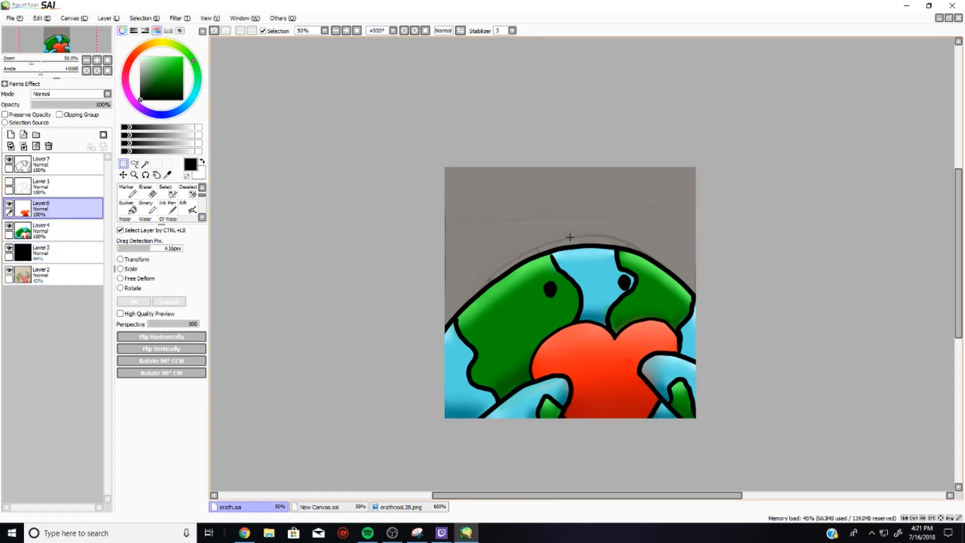
# Erase the green spill outside the Earth's upper-right outline on Layer4 with the size 20 Eraser.
pyautogui.scroll(7, 667, 277)
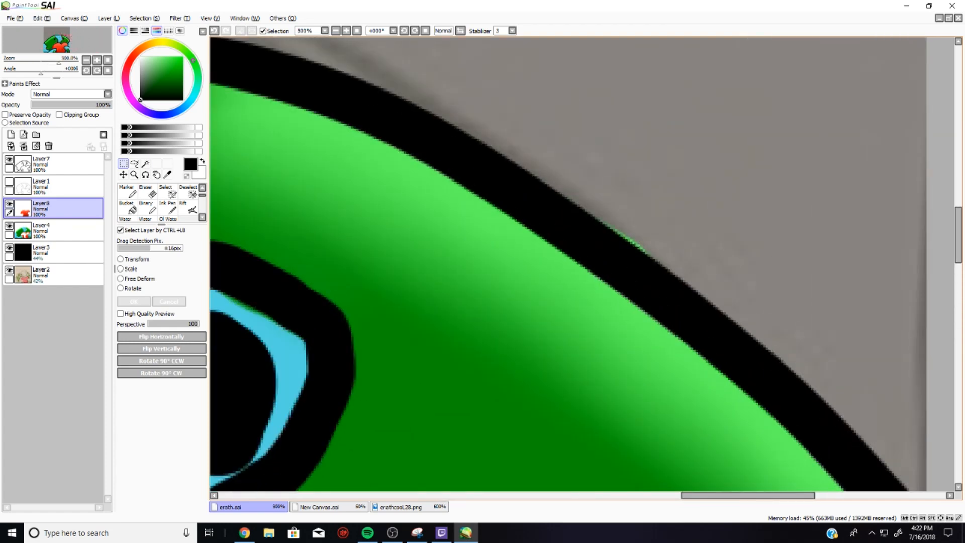
pyautogui.click(146, 192)
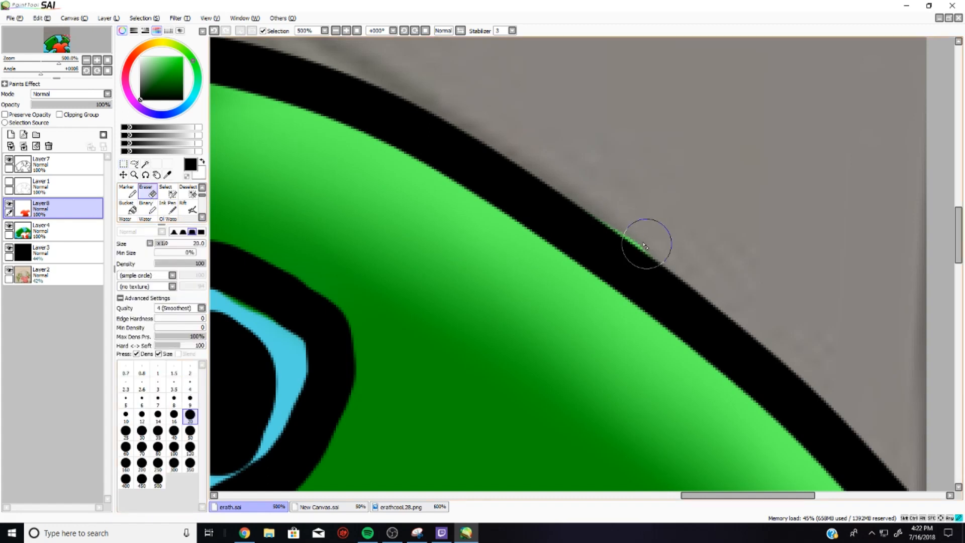
pyautogui.click(89, 237)
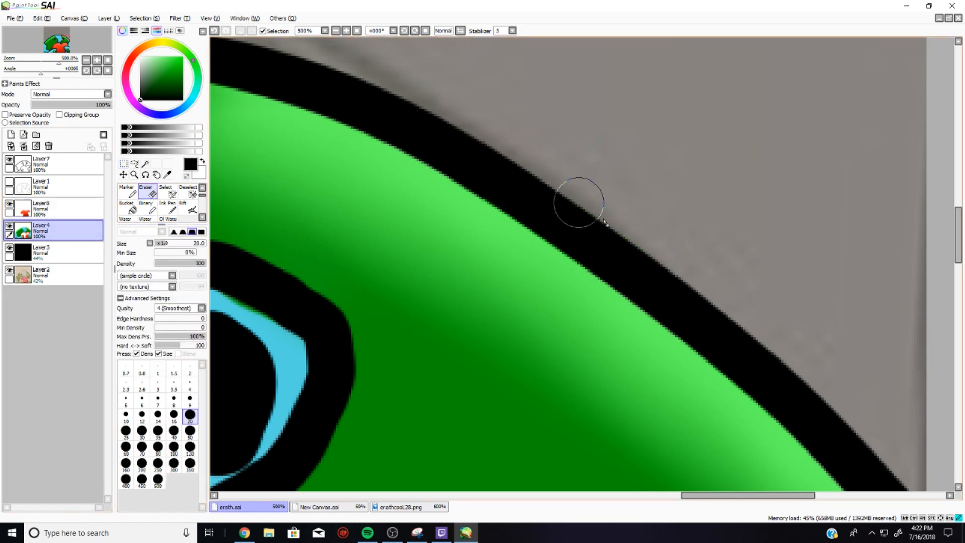
# Fill the pale gap in the heart's lower-right corner with its sampled red, using the Ink Pen at size 9.
pyautogui.scroll(-4, 626, 221)
pyautogui.scroll(5, 649, 354)
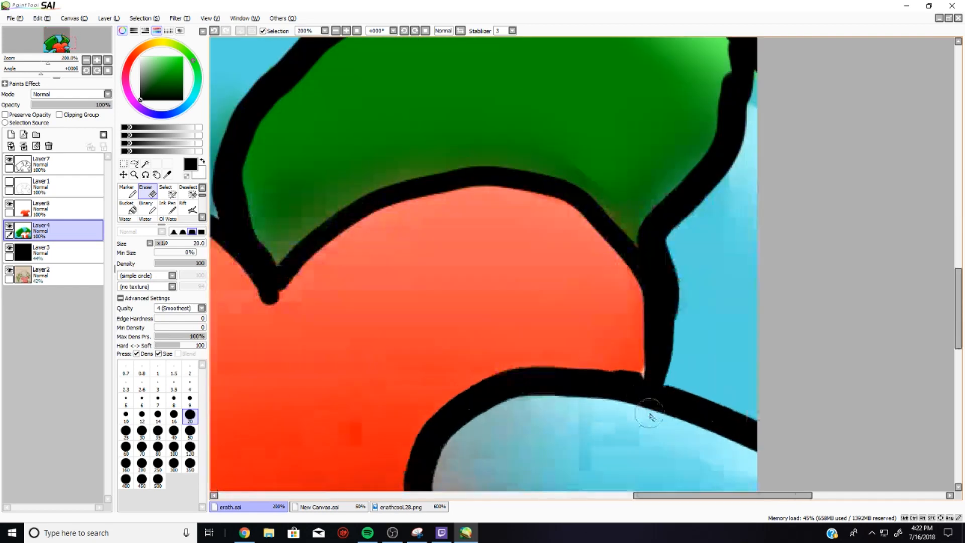
pyautogui.keyDown('alt'); pyautogui.click(645, 330); pyautogui.keyUp('alt')
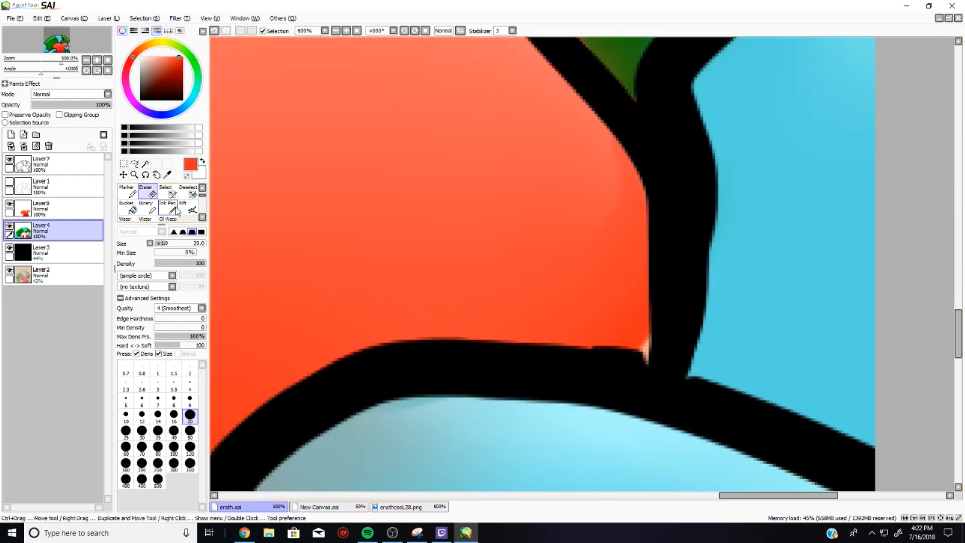
pyautogui.click(169, 209)
pyautogui.click(190, 399)
pyautogui.moveTo(634, 358)
pyautogui.mouseDown()
pyautogui.moveTo(647, 352)
pyautogui.moveTo(648, 327)
pyautogui.mouseUp()
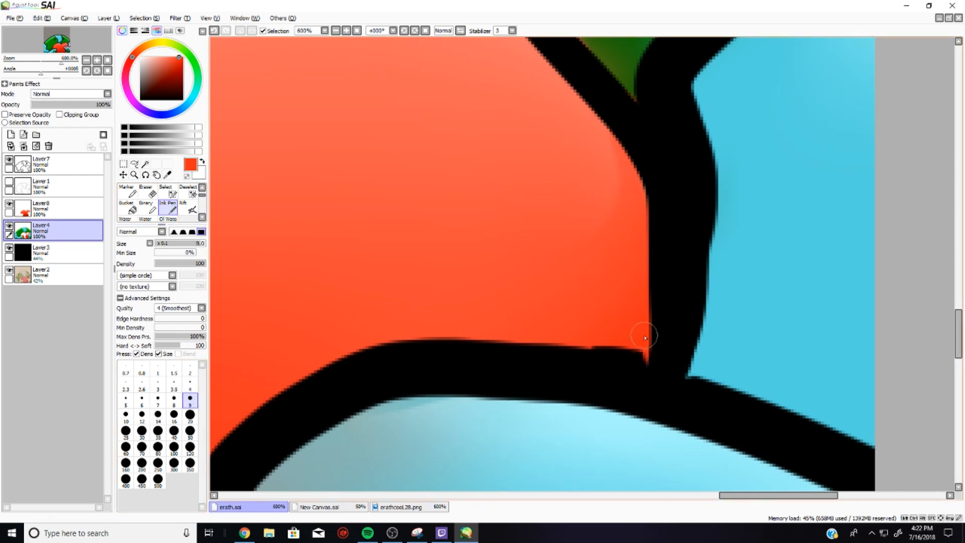
# Delete Layer2, which holds the pencil reference.
pyautogui.scroll(-7, 620, 320)
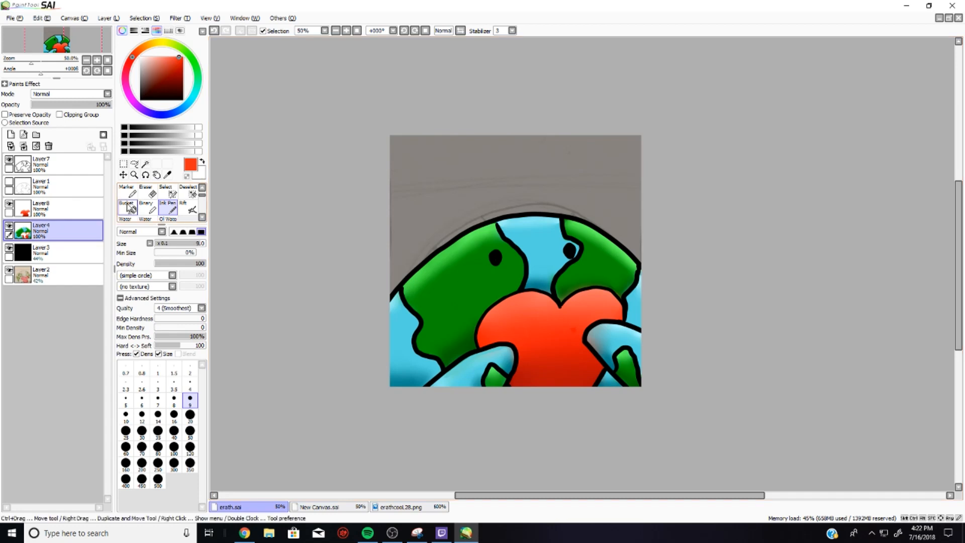
pyautogui.click(74, 278)
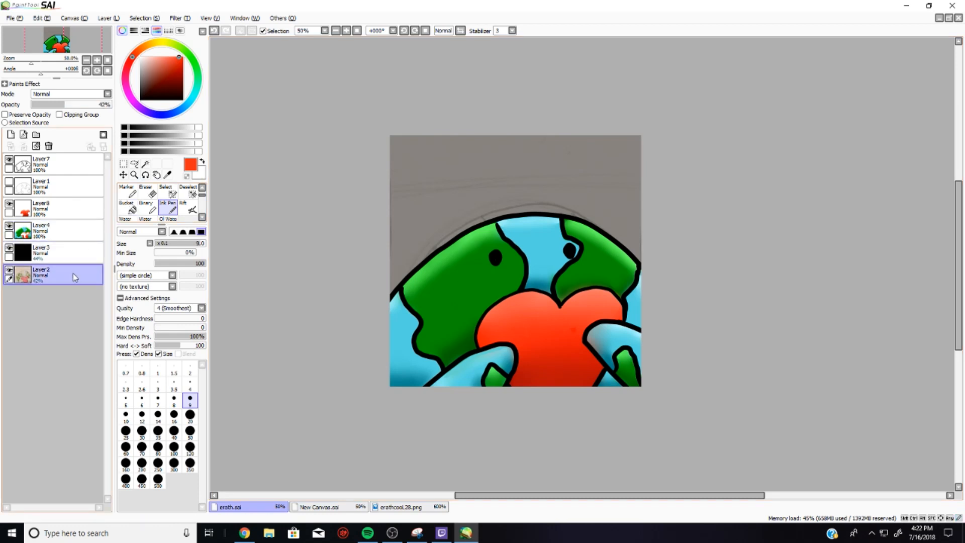
pyautogui.click(49, 146)
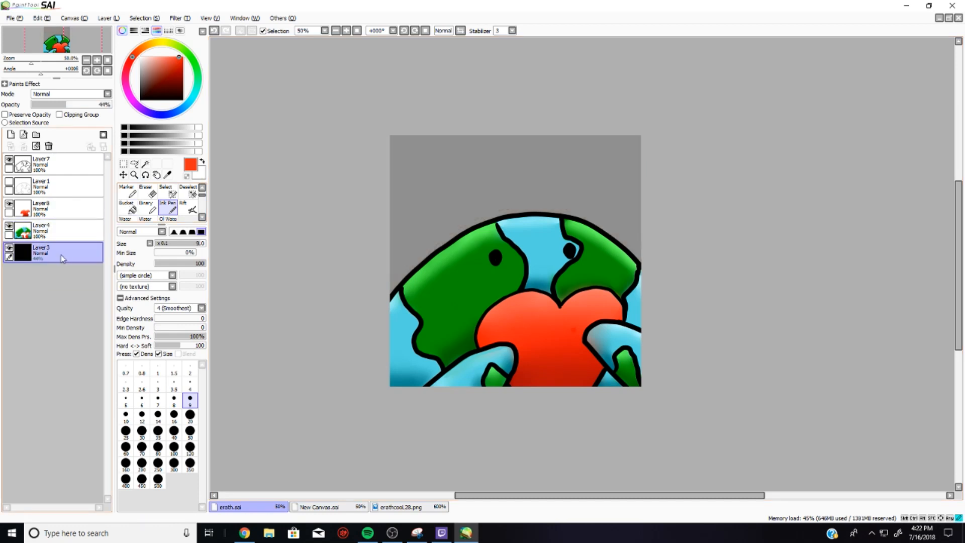
# Delete the dark backdrop Layer3 and the thin sketch Layer1.
pyautogui.click(49, 146)
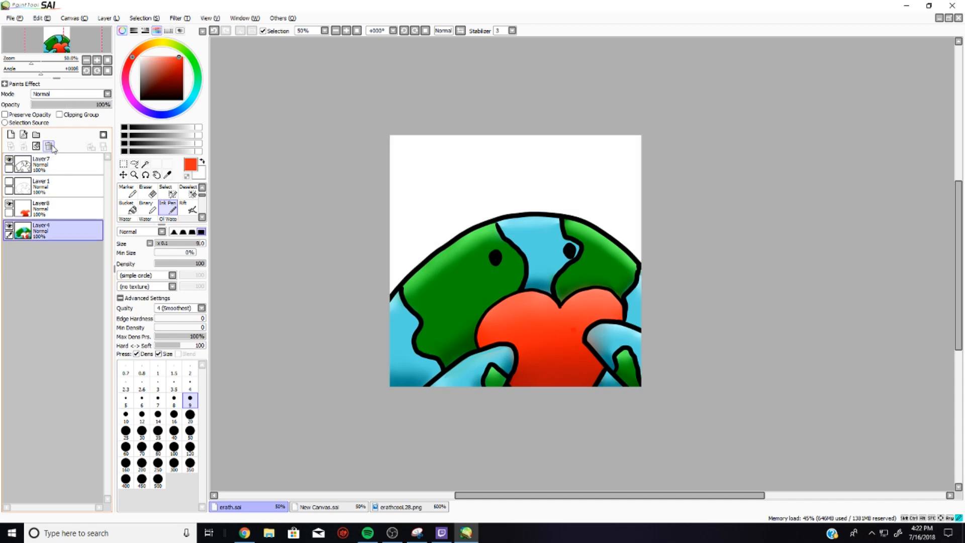
pyautogui.click(70, 191)
pyautogui.click(49, 146)
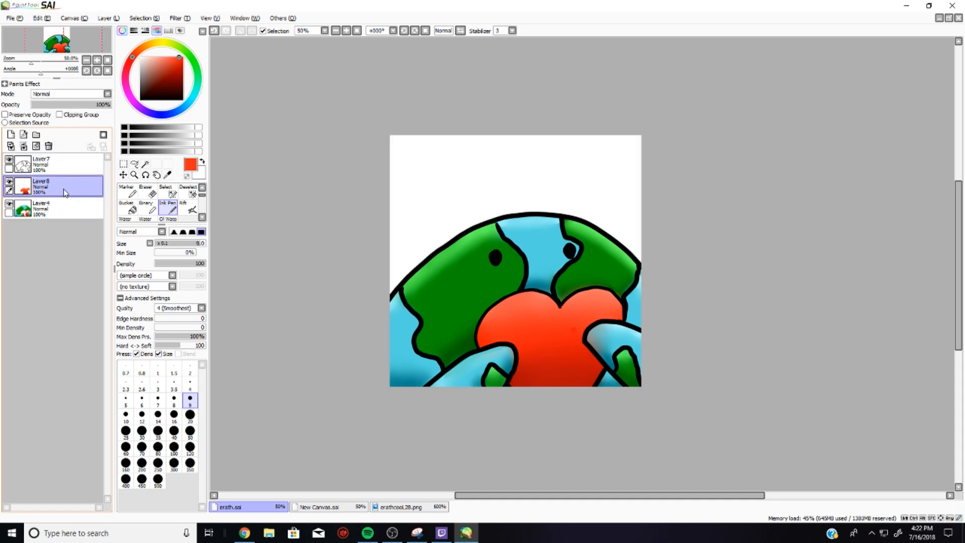
# Merge the Layer7 line art and the Layer8 heart down into Layer4.
pyautogui.click(60, 170)
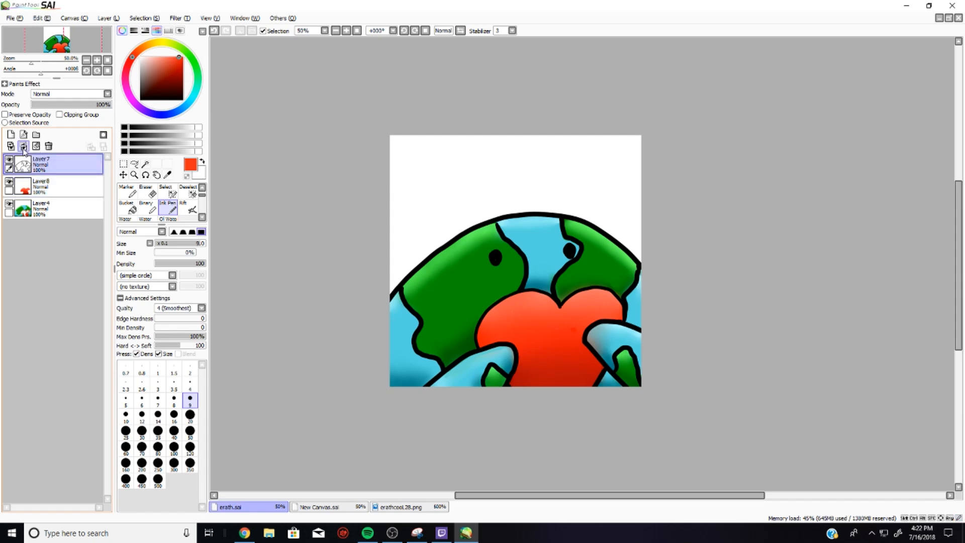
pyautogui.click(23, 146)
pyautogui.click(23, 146)
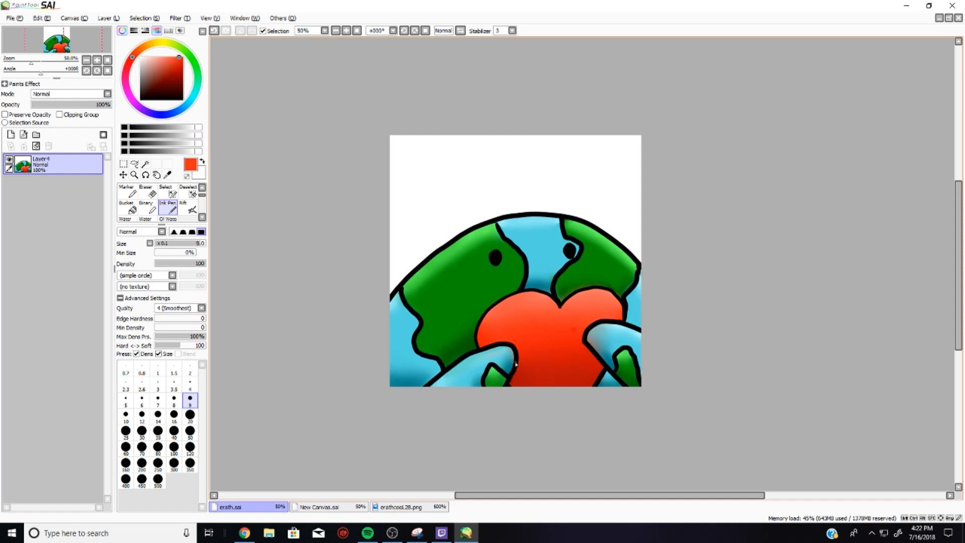
# Save a copy of the drawing to the Desktop as earthLOVE in SAI format.
pyautogui.click(10, 23)
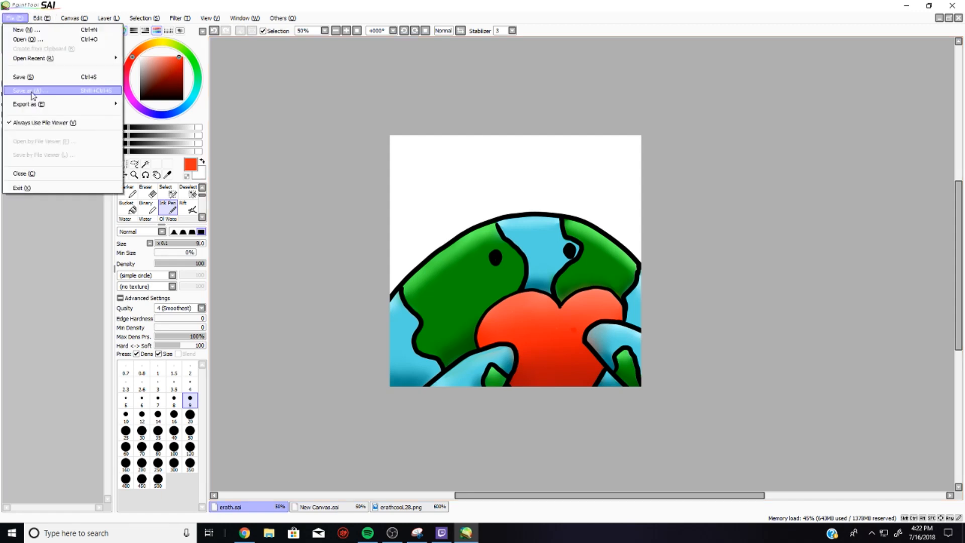
pyautogui.click(33, 94)
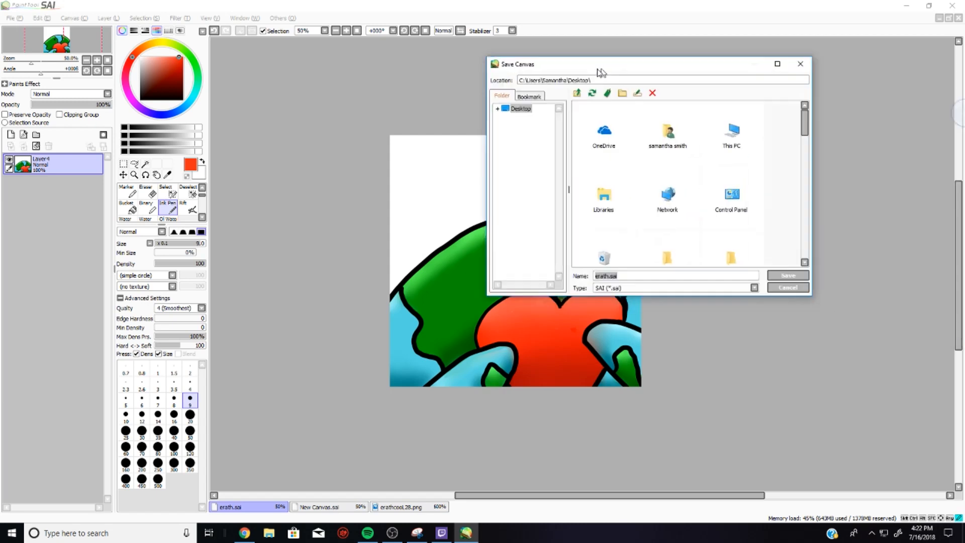
pyautogui.moveTo(598, 66); pyautogui.dragTo(689, 91)
pyautogui.write('earthLO')
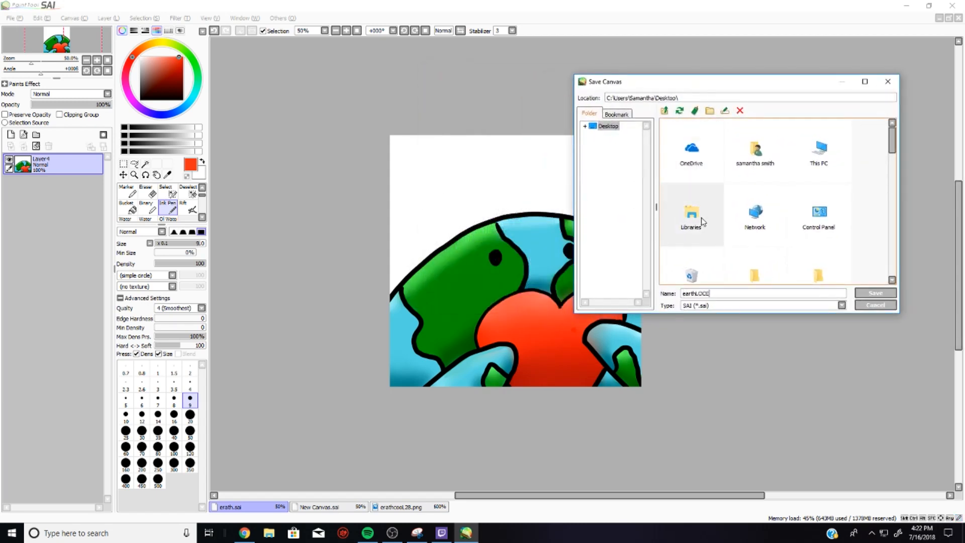
pyautogui.write('VE')
pyautogui.click(875, 294)
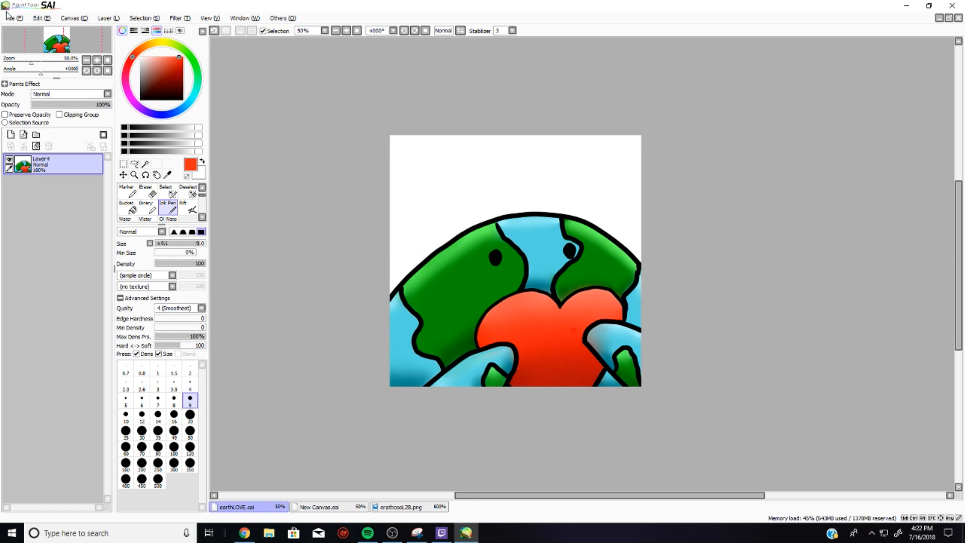
# Undo both layer merges and the deletions of Layer1 and Layer3.
pyautogui.hotkey('ctrl', 'z')
pyautogui.hotkey('ctrl', 'z')
pyautogui.hotkey('ctrl', 'z')
pyautogui.hotkey('ctrl', 'z')
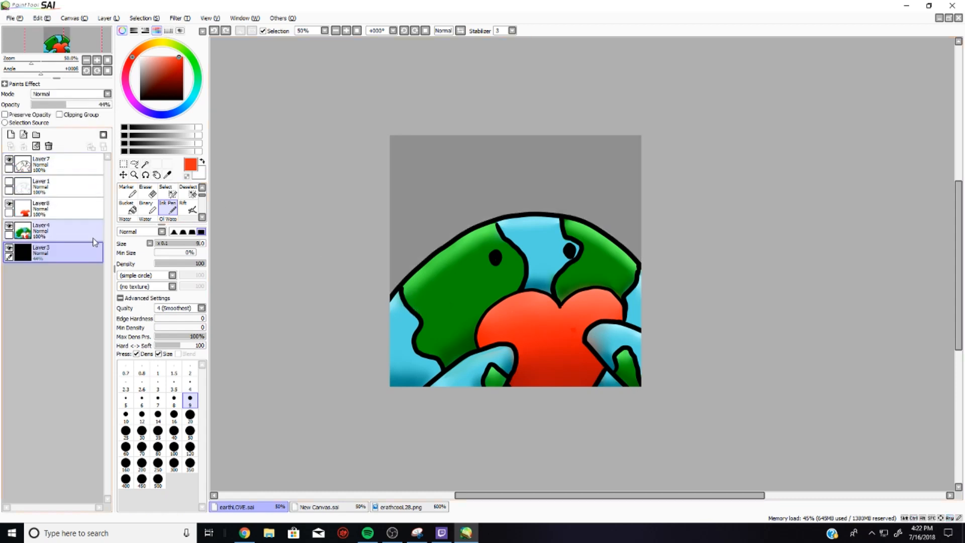
# Save the layered drawing to the Desktop as earthLOVE.sai in SAI format, overwriting the existing file.
pyautogui.click(14, 18)
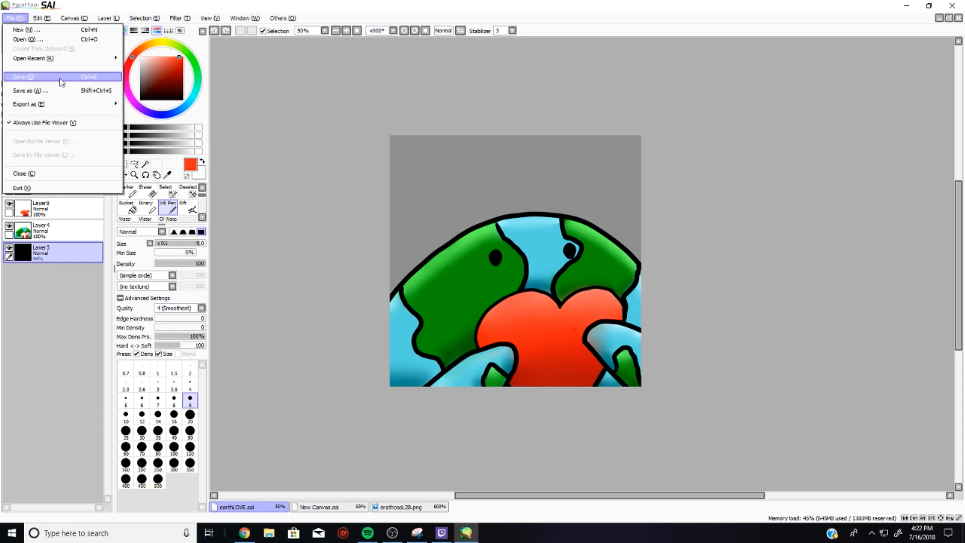
pyautogui.click(56, 91)
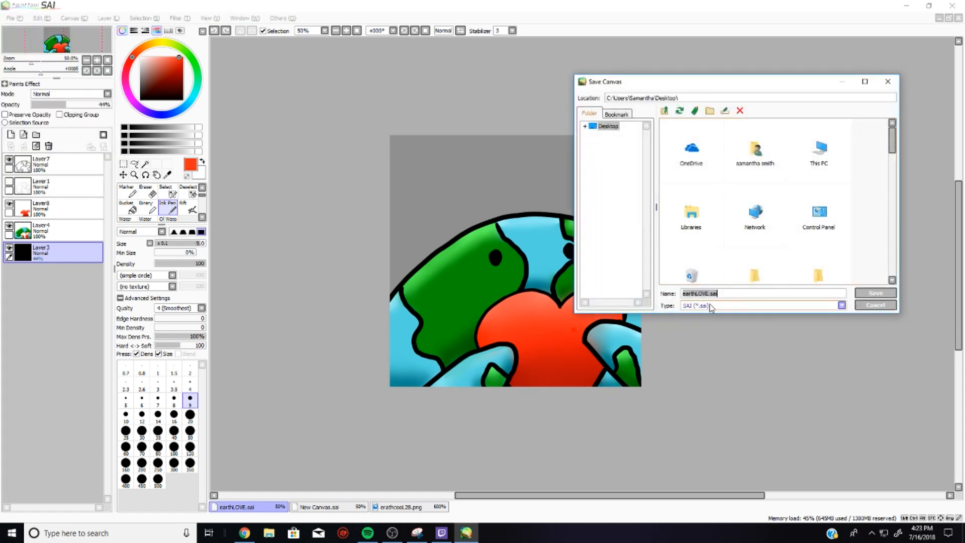
pyautogui.click(876, 293)
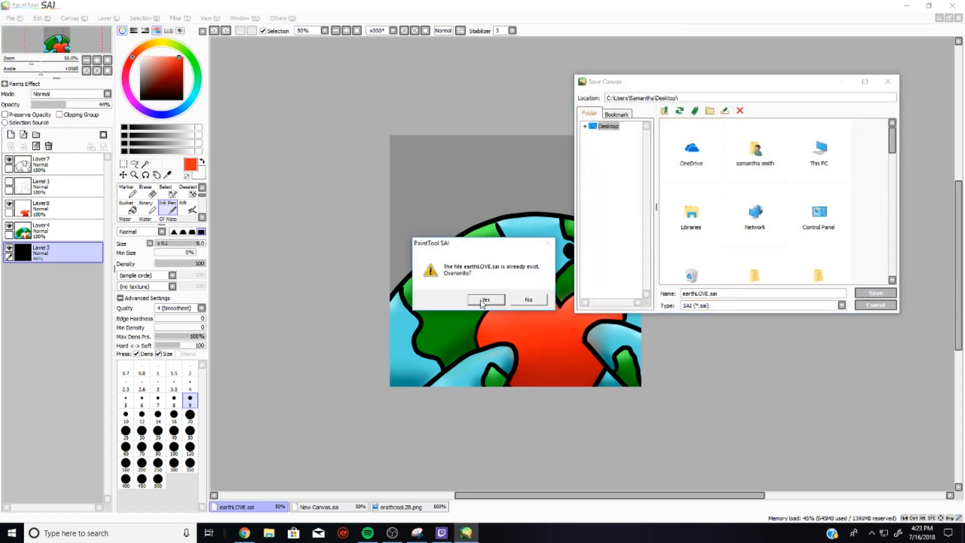
pyautogui.click(484, 300)
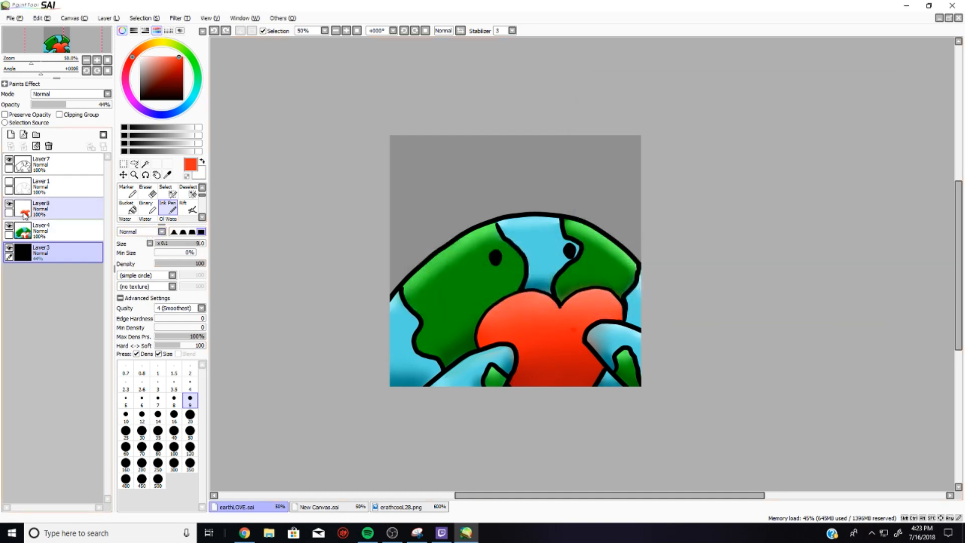
# Delete Layer3 and Layer1, and merge the Layer7 line art and Layer8 heart down into Layer4.
pyautogui.click(49, 146)
pyautogui.click(66, 186)
pyautogui.click(50, 147)
pyautogui.click(55, 170)
pyautogui.click(23, 146)
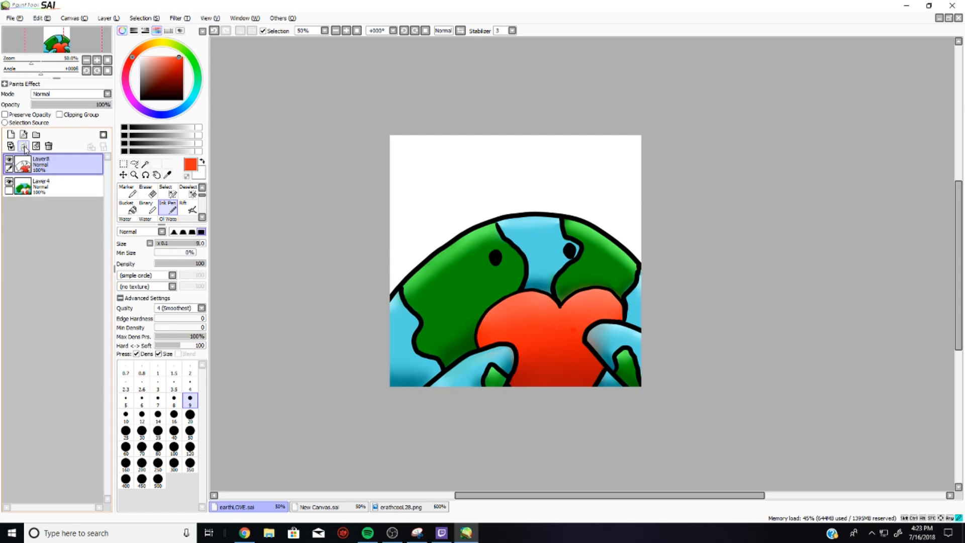
pyautogui.click(24, 146)
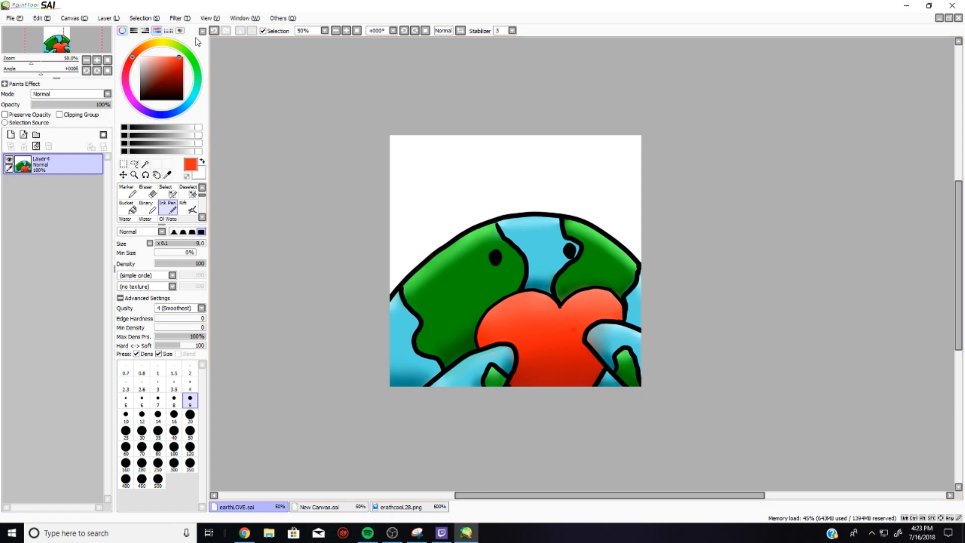
# Change the canvas size to 112 pixels wide and 112 pixels high.
pyautogui.click(74, 18)
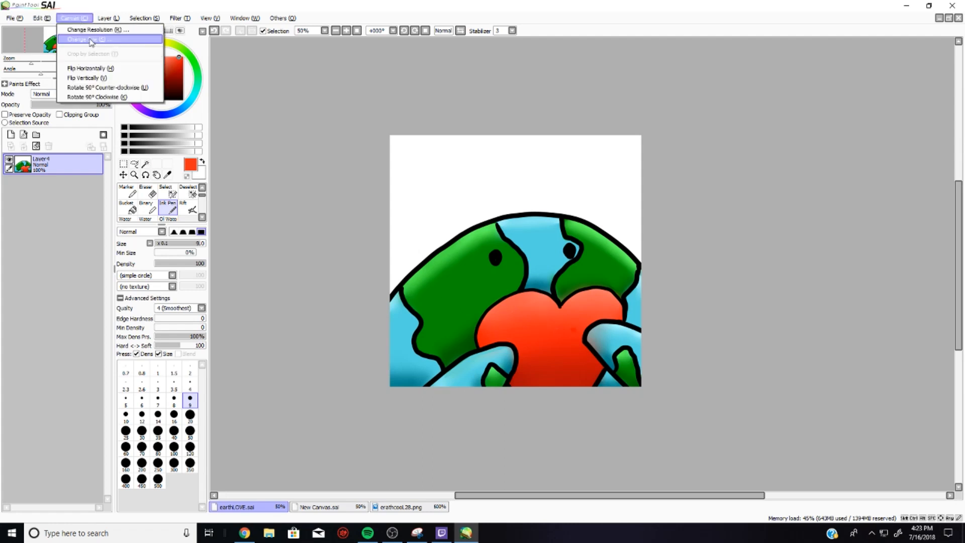
pyautogui.click(91, 40)
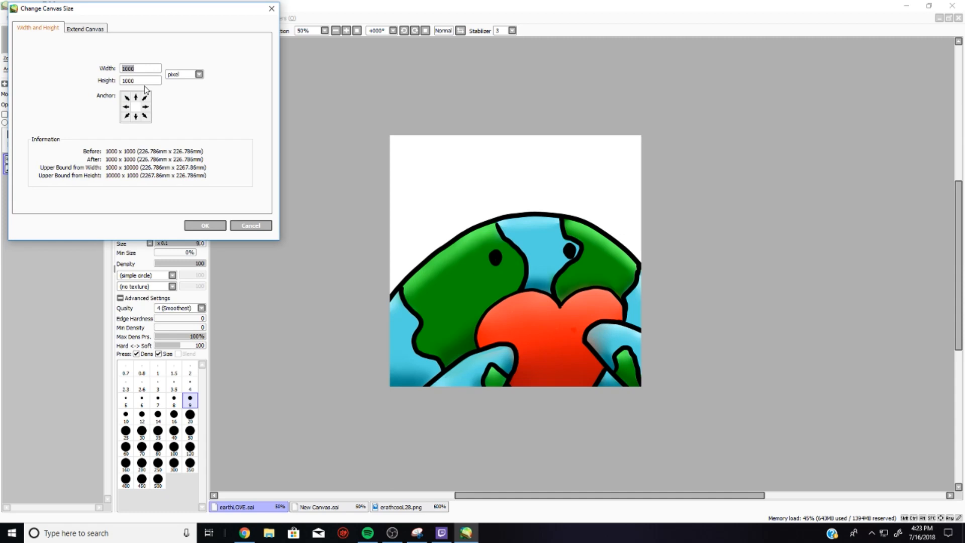
pyautogui.write('112')
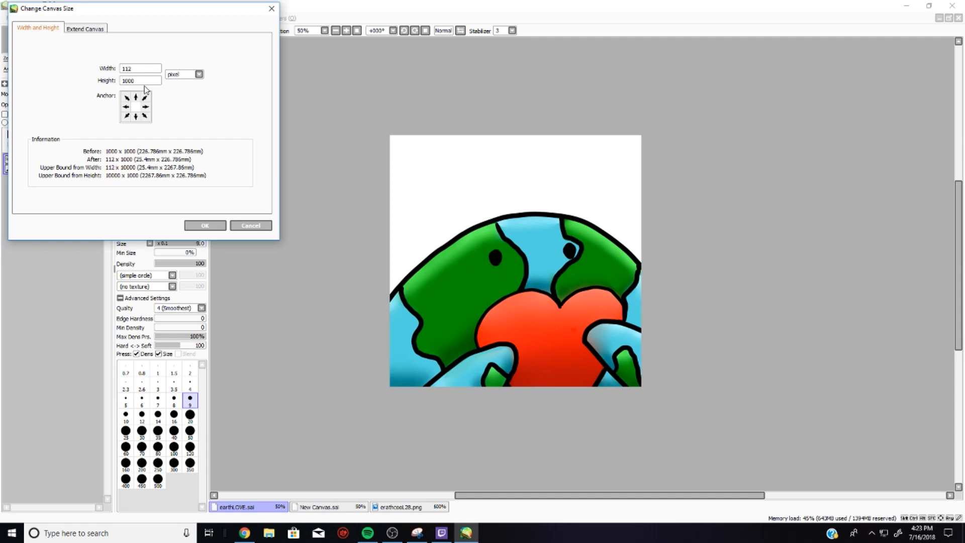
pyautogui.press('Tab')
pyautogui.write('112')
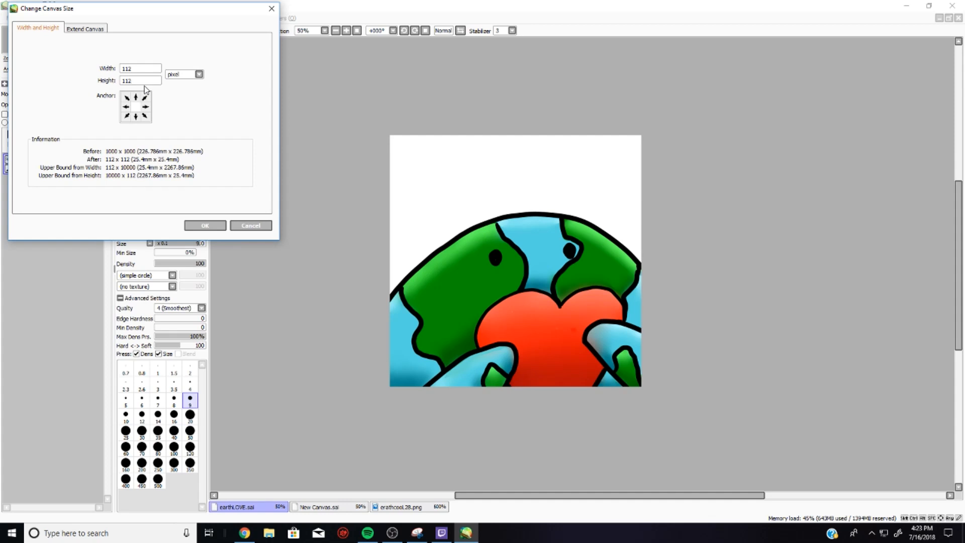
pyautogui.press('Return')
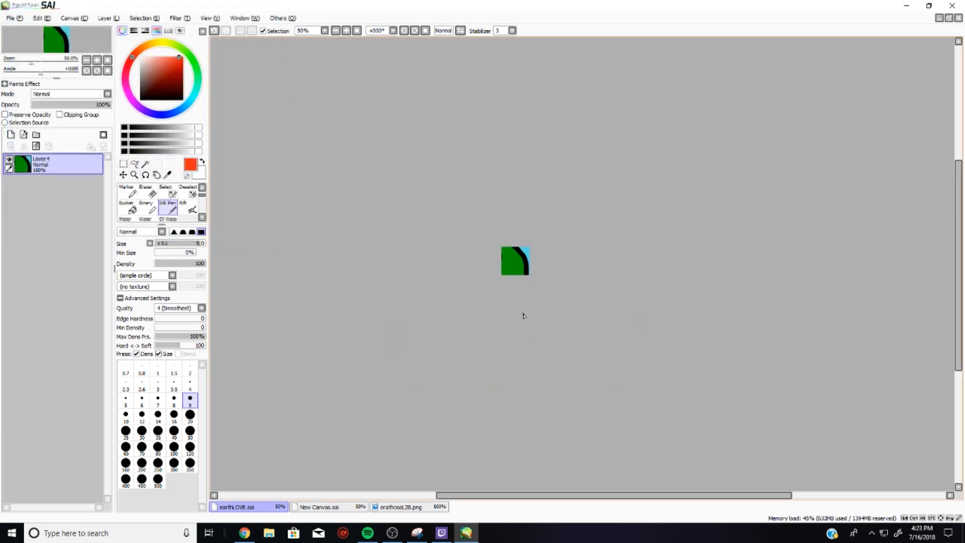
# Scale the merged Layer4 artwork down to roughly the size of the small canvas.
pyautogui.scroll(5, 523, 316)
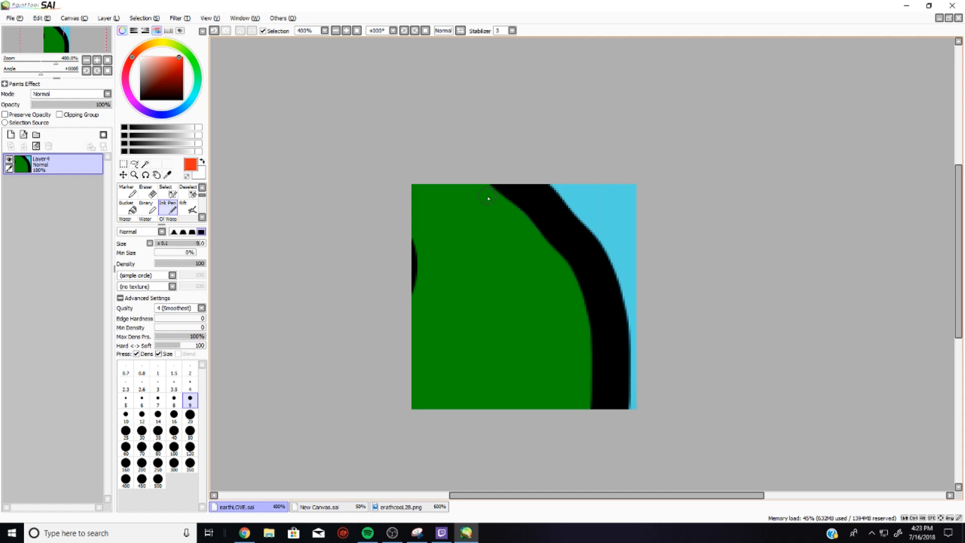
pyautogui.click(123, 165)
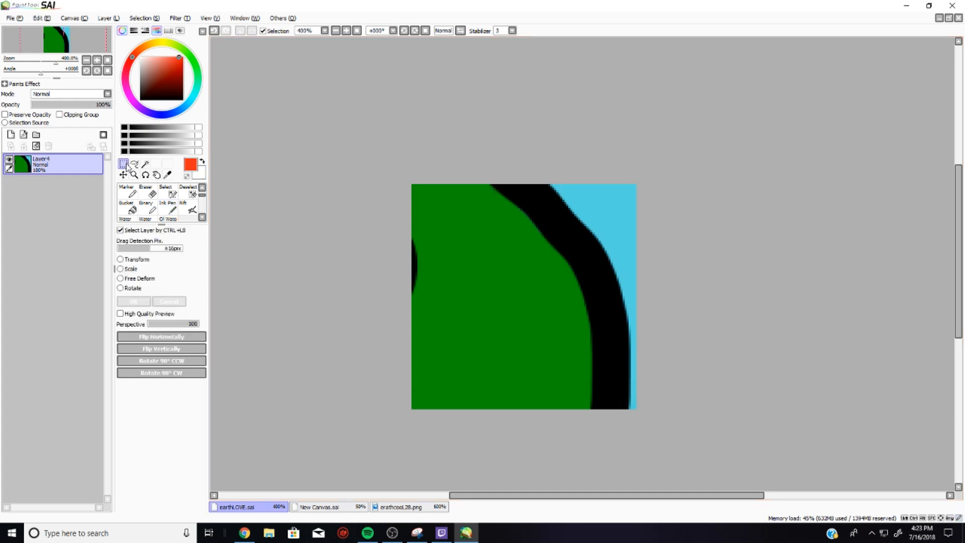
pyautogui.click(144, 260)
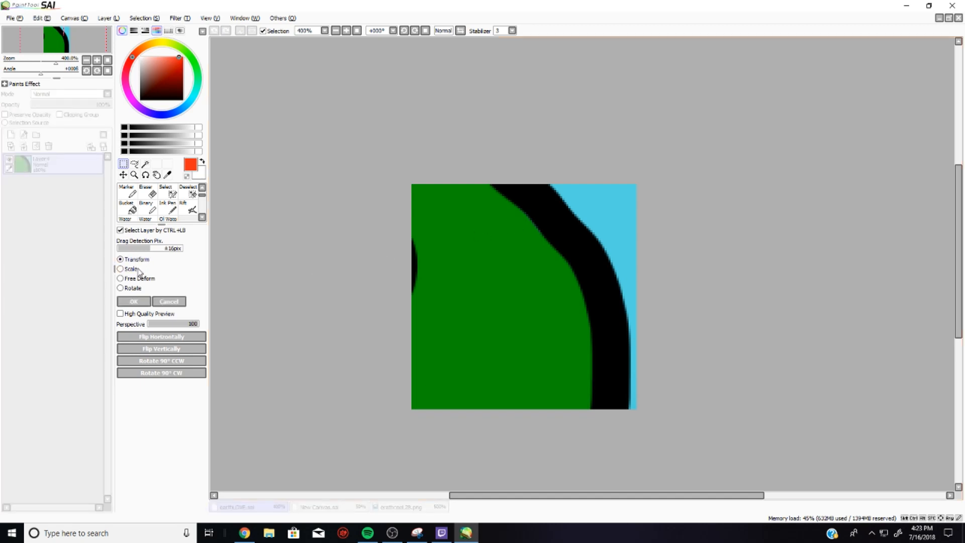
pyautogui.click(137, 269)
pyautogui.scroll(-5, 653, 200)
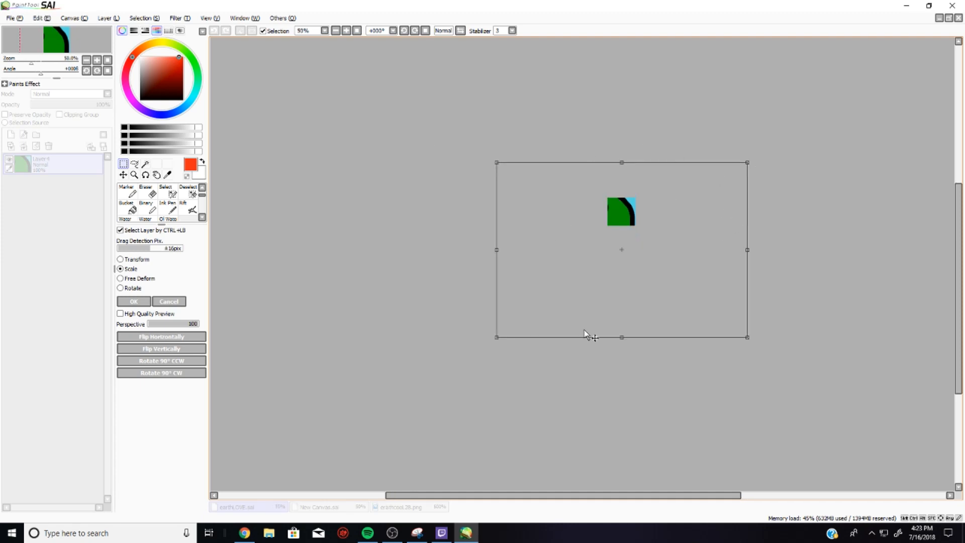
pyautogui.moveTo(752, 164); pyautogui.dragTo(618, 214)
# Adjust the top and left edges of the scaled artwork to line up with the canvas edges.
pyautogui.scroll(6, 619, 217)
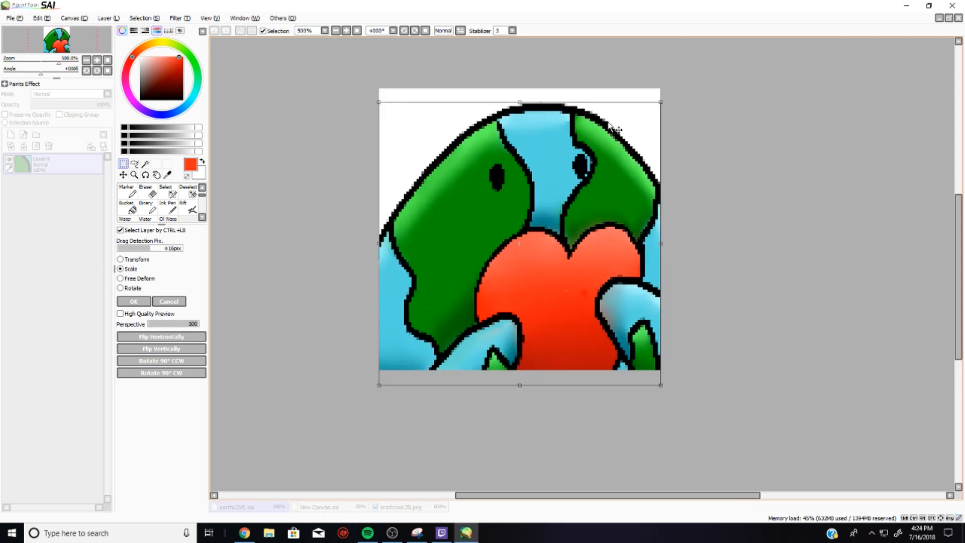
pyautogui.scroll(1, 534, 78)
pyautogui.scroll(1, 511, 117)
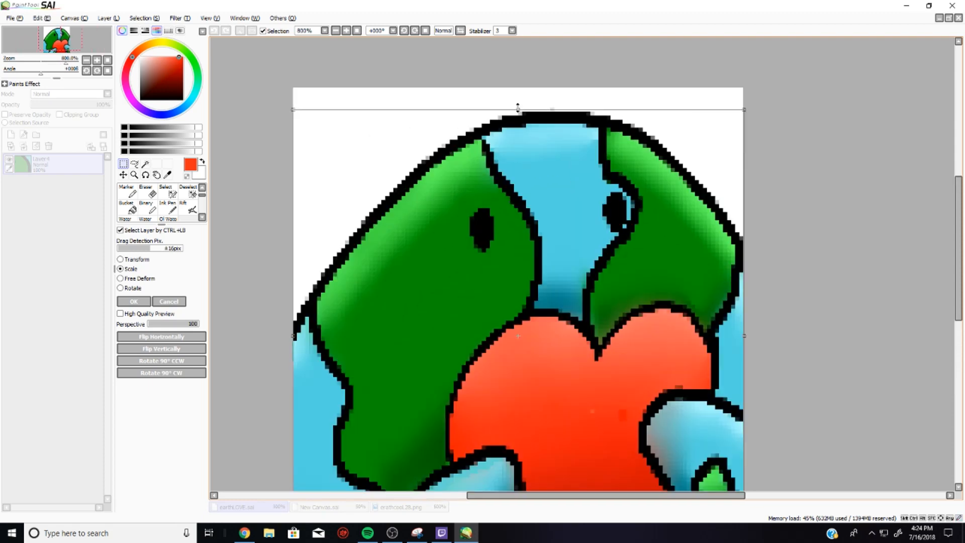
pyautogui.moveTo(517, 107); pyautogui.dragTo(547, 86)
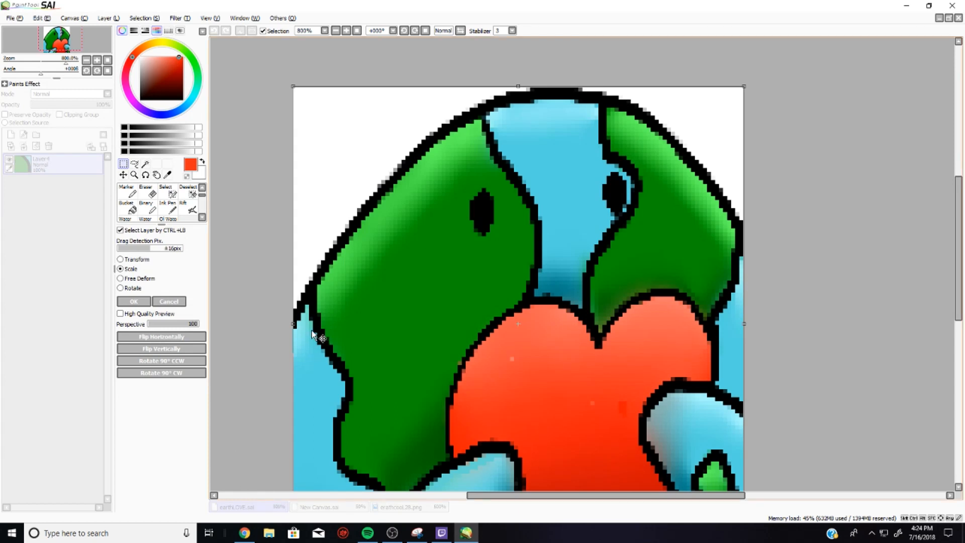
pyautogui.scroll(1, 298, 345)
pyautogui.scroll(3, 298, 345)
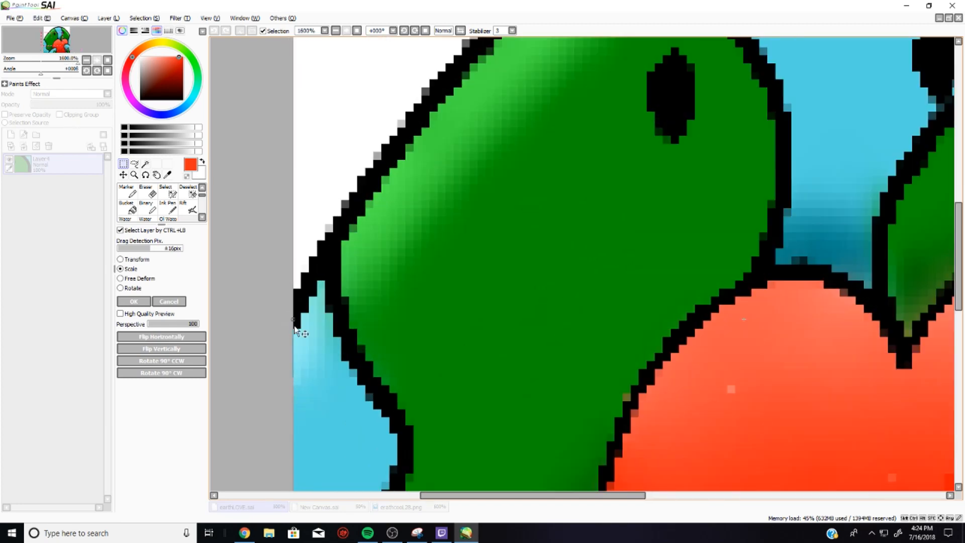
pyautogui.moveTo(294, 320); pyautogui.dragTo(292, 321)
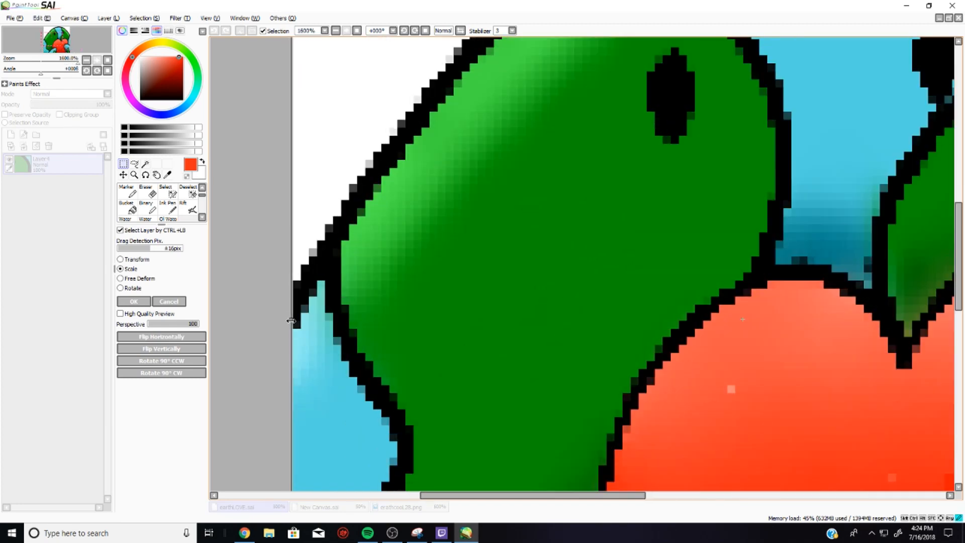
pyautogui.scroll(-4, 322, 316)
pyautogui.scroll(3, 483, 101)
pyautogui.scroll(2, 490, 118)
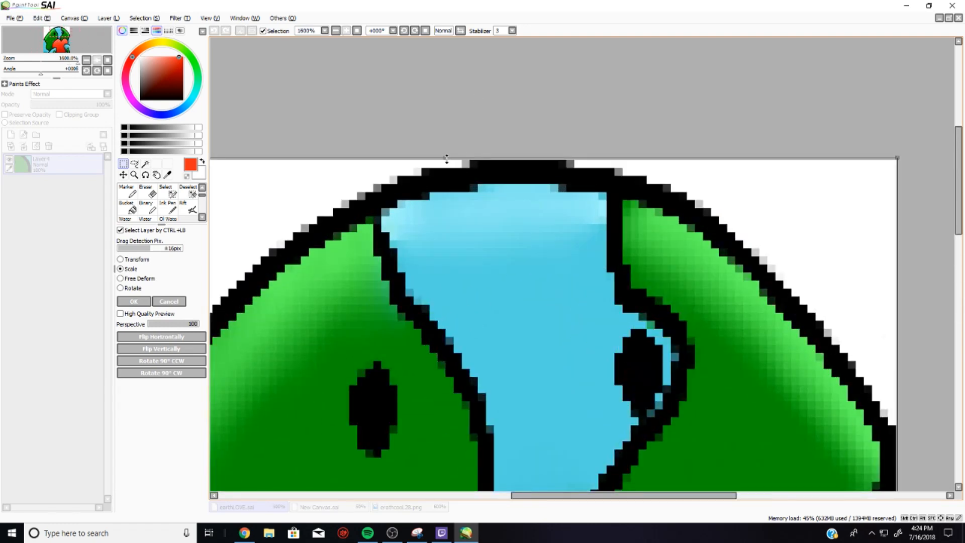
pyautogui.moveTo(447, 159)
pyautogui.mouseDown()
pyautogui.moveTo(451, 172)
pyautogui.moveTo(448, 151)
pyautogui.moveTo(450, 159)
pyautogui.mouseUp()
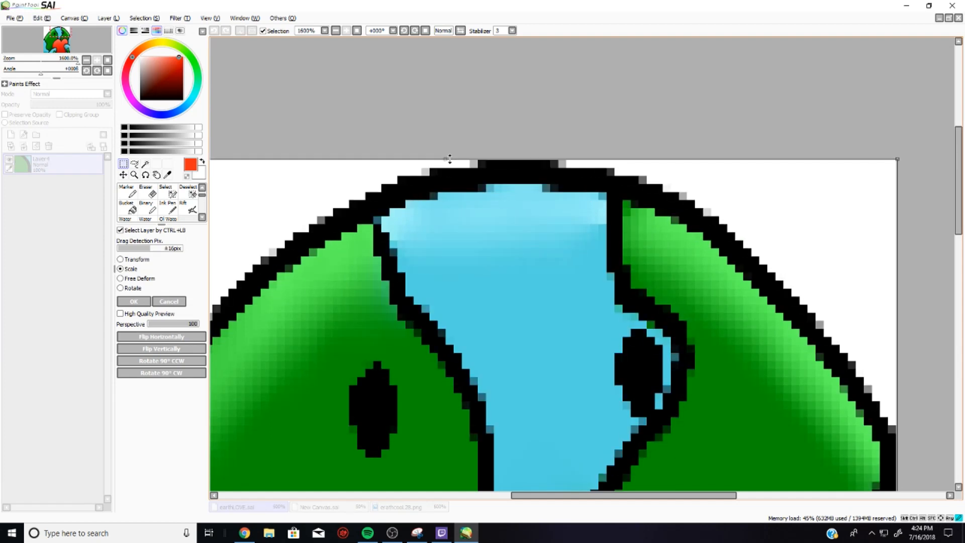
# Adjust the right and bottom edges of the scaled artwork to meet the canvas edges.
pyautogui.scroll(-8, 854, 403)
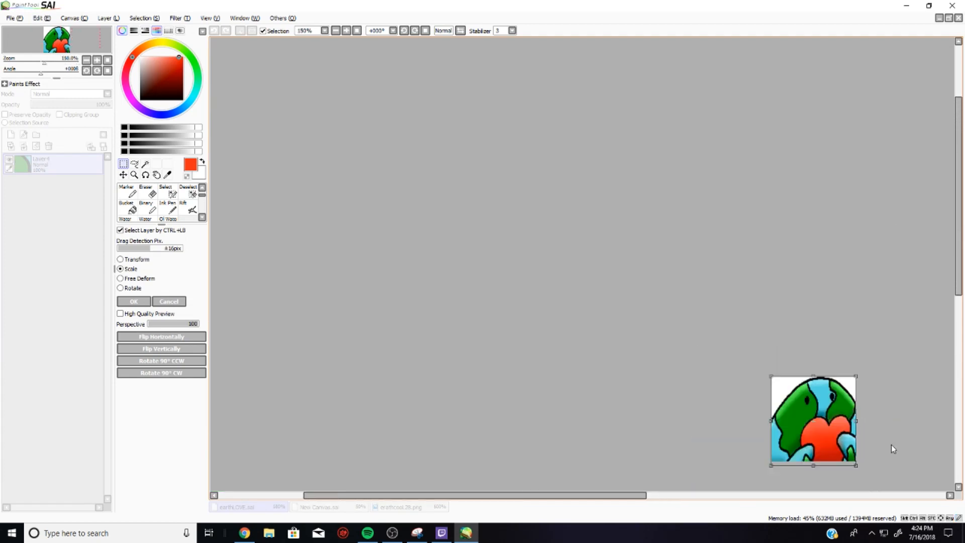
pyautogui.scroll(4, 864, 425)
pyautogui.scroll(4, 897, 449)
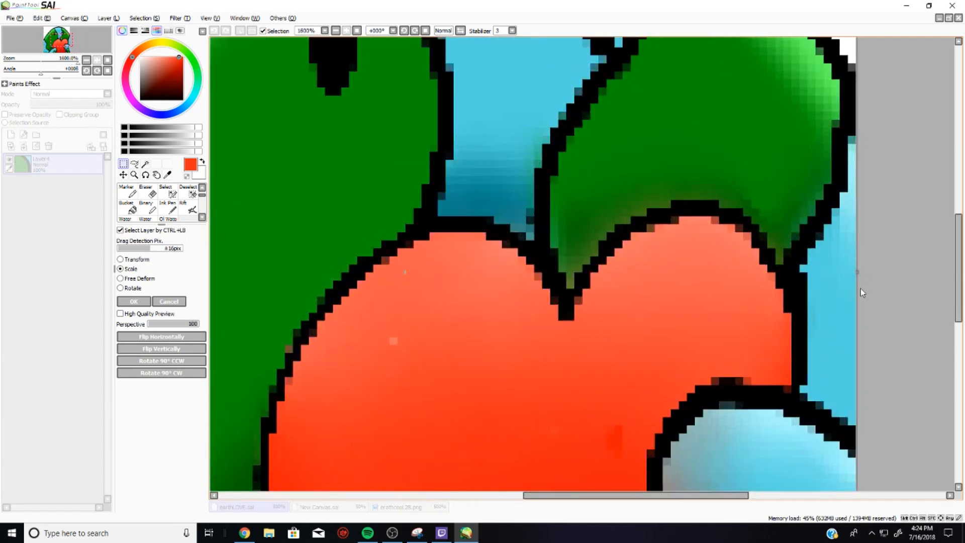
pyautogui.moveTo(861, 272); pyautogui.dragTo(859, 273)
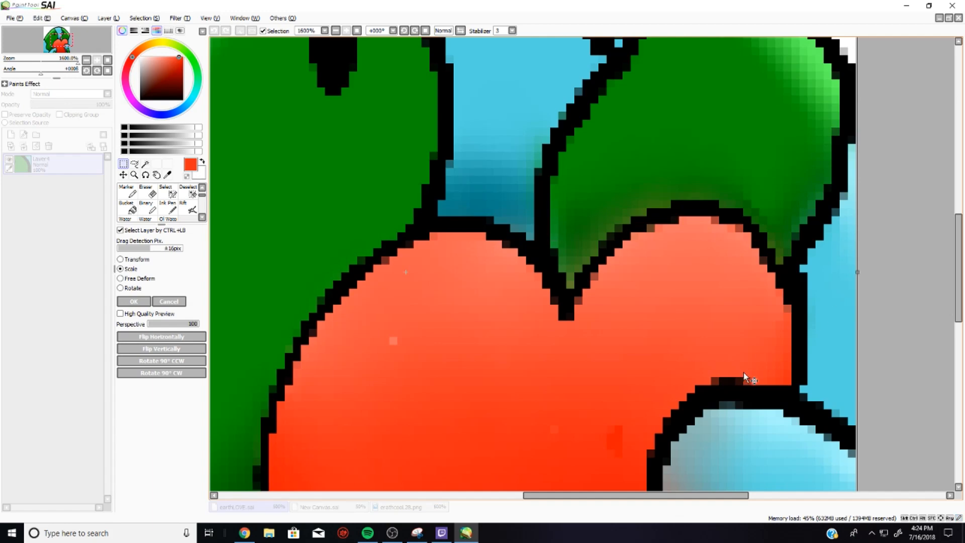
pyautogui.scroll(-8, 739, 377)
pyautogui.scroll(7, 716, 384)
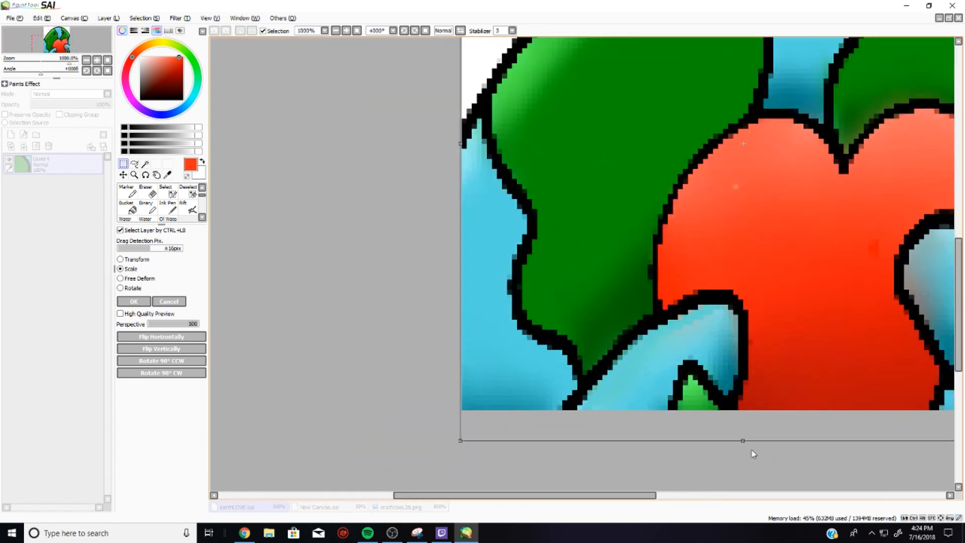
pyautogui.moveTo(746, 444); pyautogui.dragTo(743, 410)
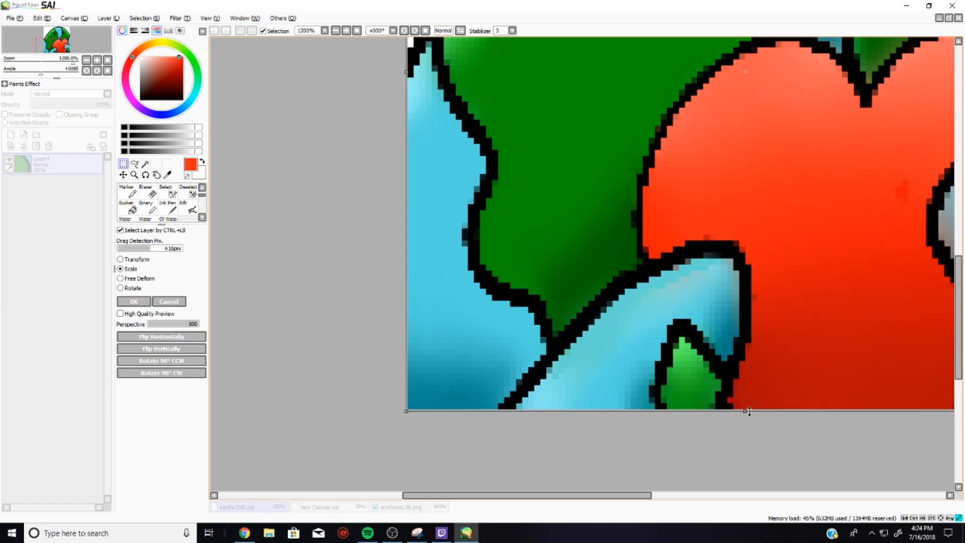
# Check the artwork's fit on the whole canvas and apply the scaling.
pyautogui.scroll(-4, 678, 466)
pyautogui.scroll(1, 900, 358)
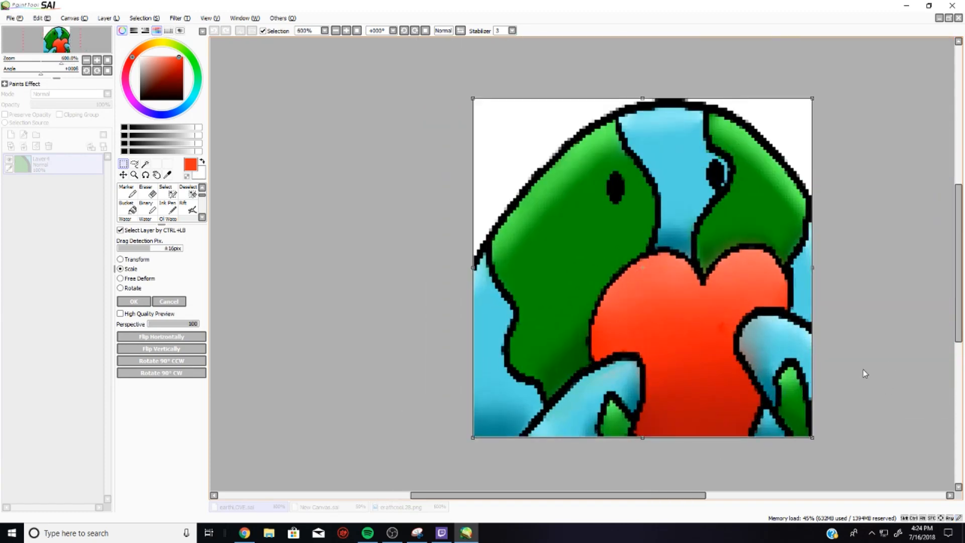
pyautogui.scroll(1, 816, 255)
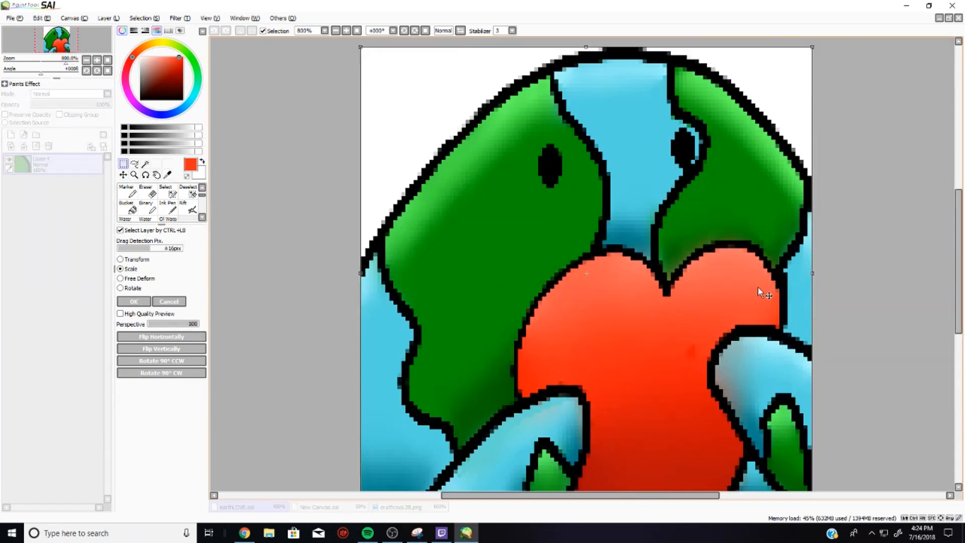
pyautogui.scroll(-1, 697, 302)
pyautogui.scroll(-5, 577, 344)
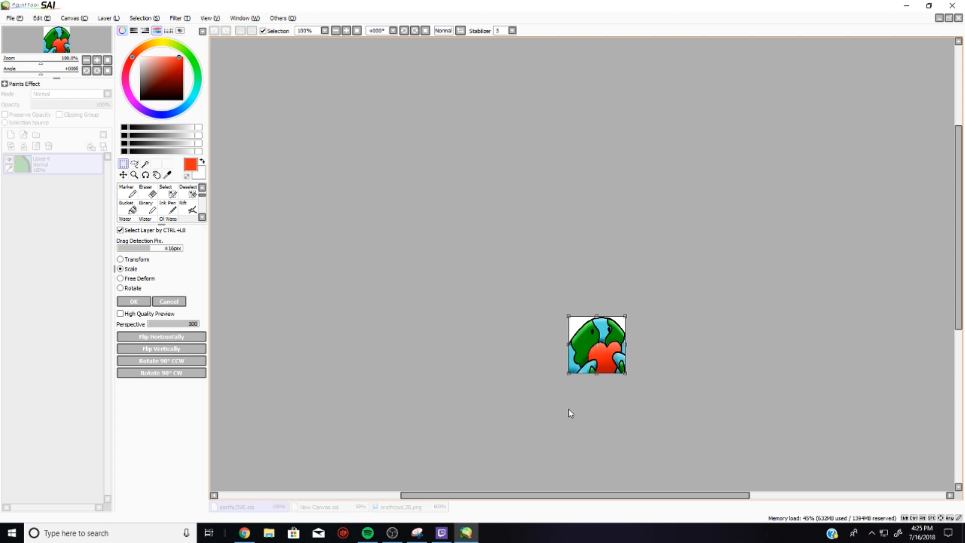
pyautogui.click(134, 303)
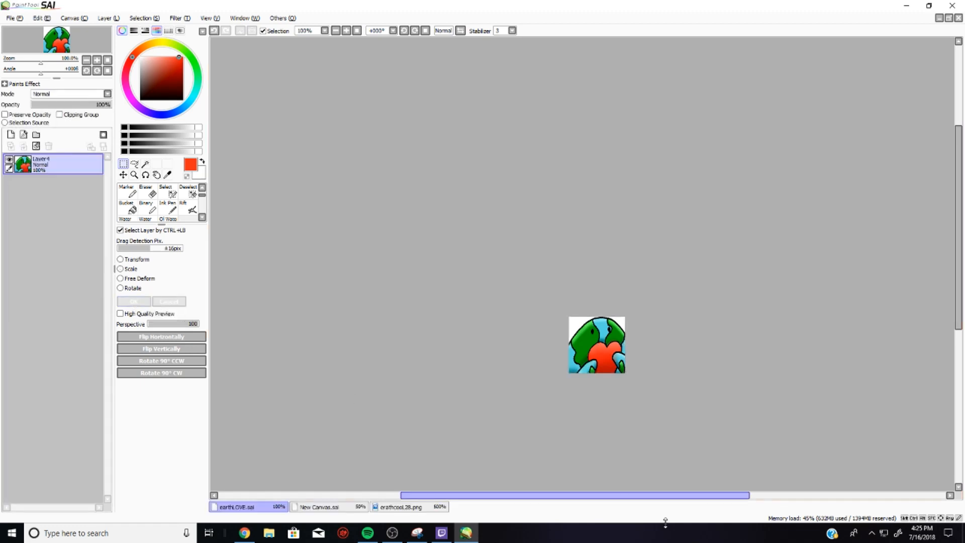
# Examine the scaled artwork's outlines and overall look both close up and at small size.
pyautogui.scroll(1, 219, 261)
pyautogui.scroll(-1, 472, 307)
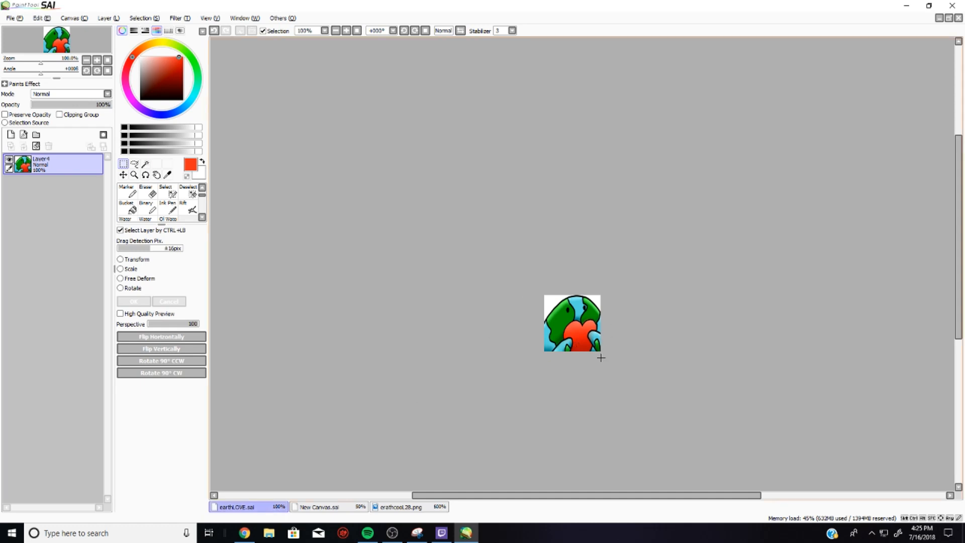
pyautogui.scroll(7, 601, 351)
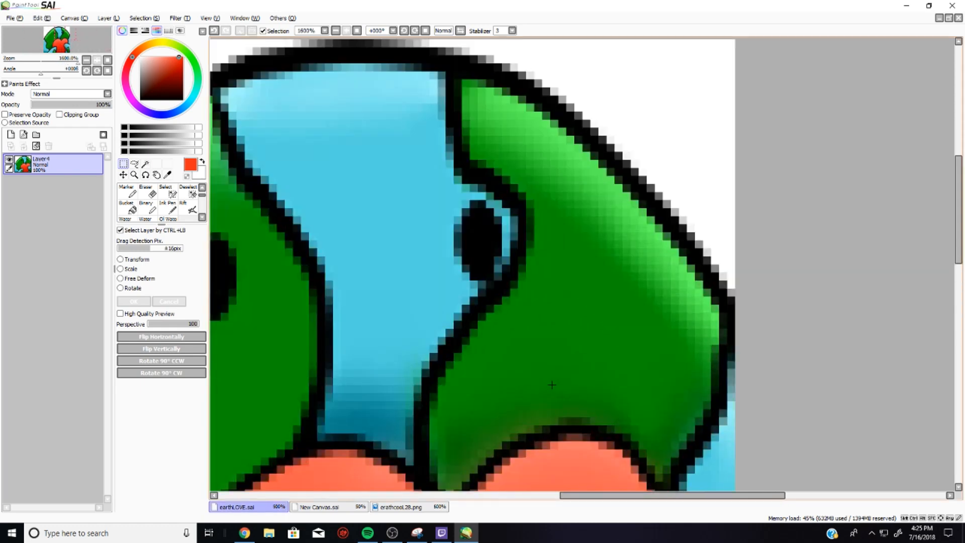
pyautogui.scroll(-1, 552, 386)
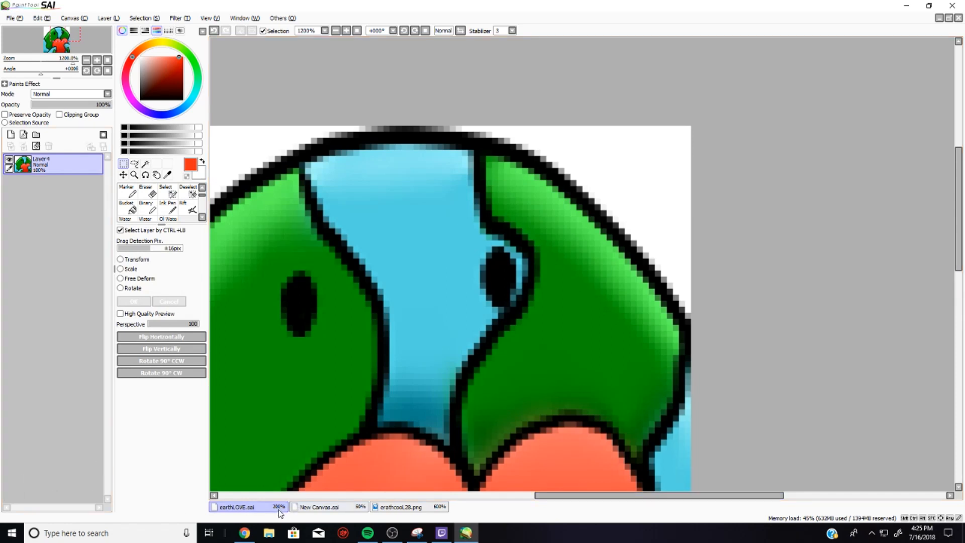
pyautogui.scroll(-1, 443, 409)
pyautogui.scroll(-5, 443, 408)
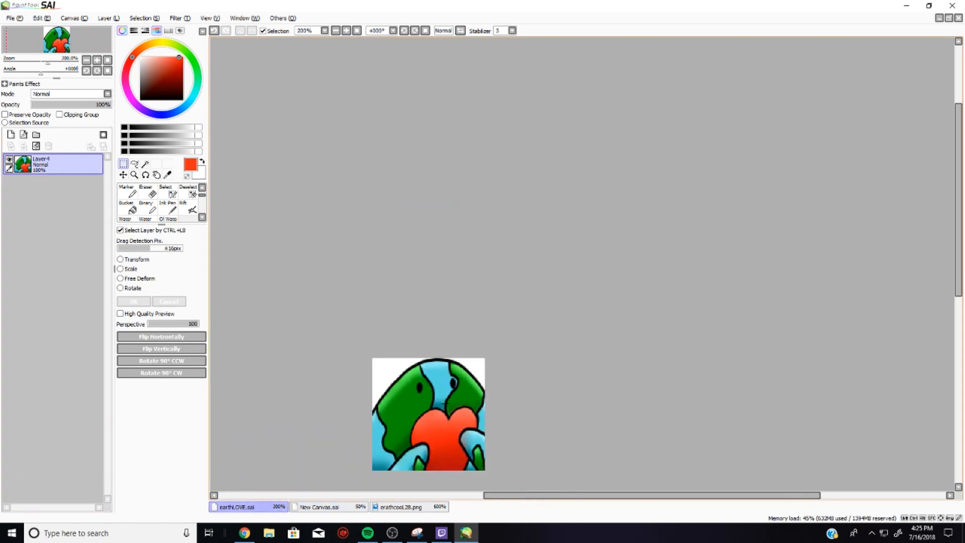
# Save the canvas as a separate PNG file named earthLOVE_112.png on the Desktop, using the 32bpp ARGB pixel format.
pyautogui.scroll(-1, 450, 404)
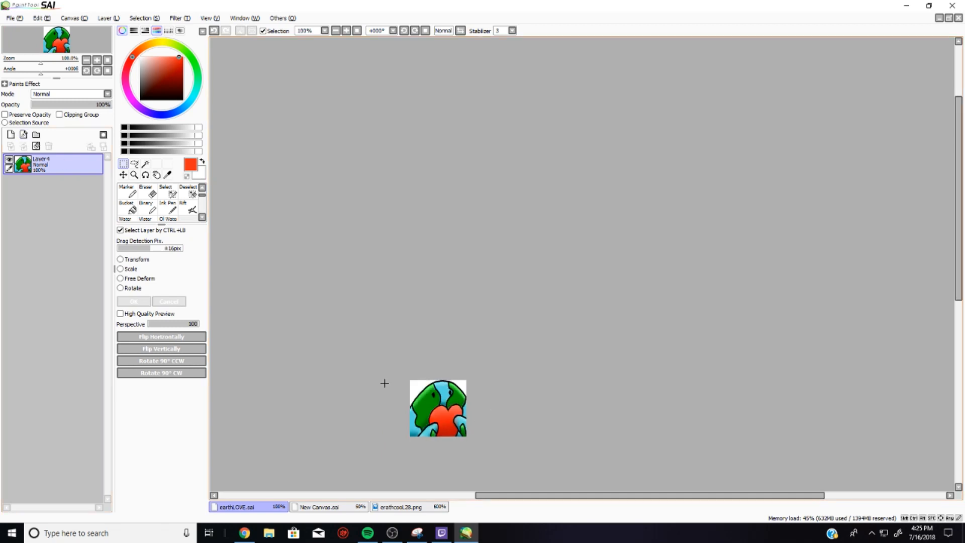
pyautogui.click(10, 18)
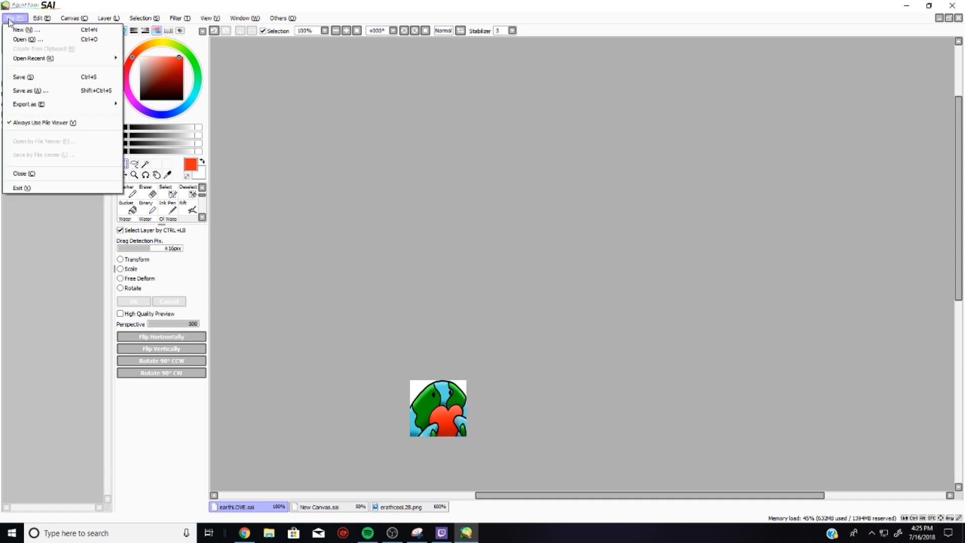
pyautogui.click(28, 92)
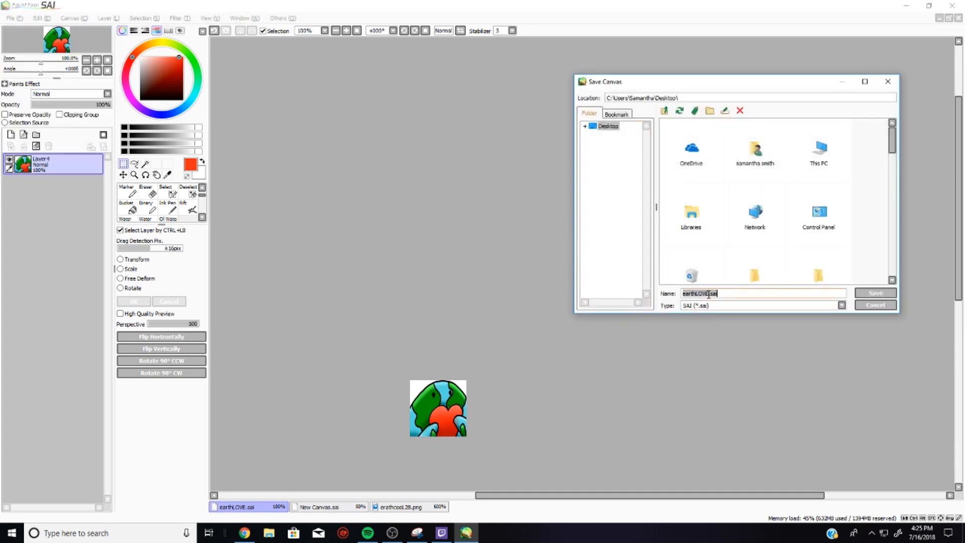
pyautogui.click(708, 294)
pyautogui.write('_112')
pyautogui.click(709, 307)
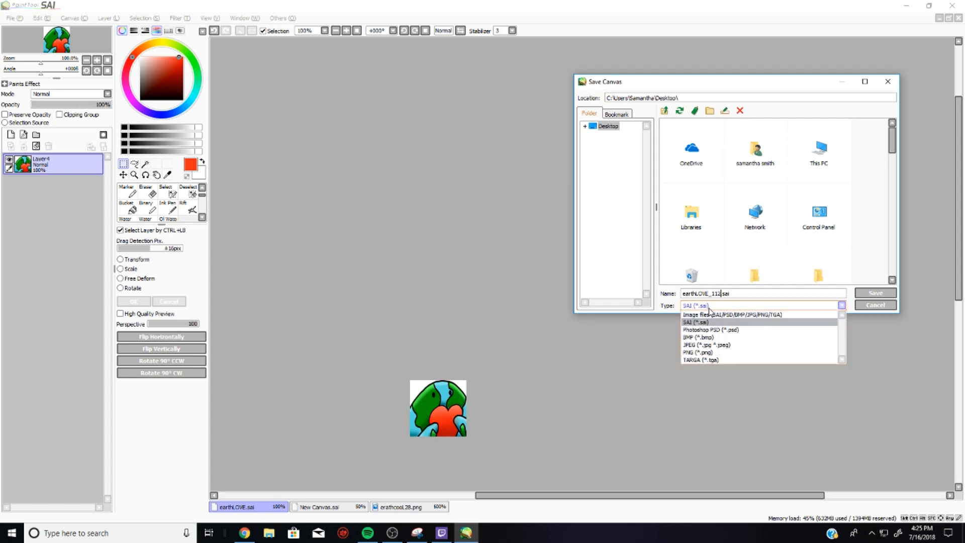
pyautogui.click(690, 346)
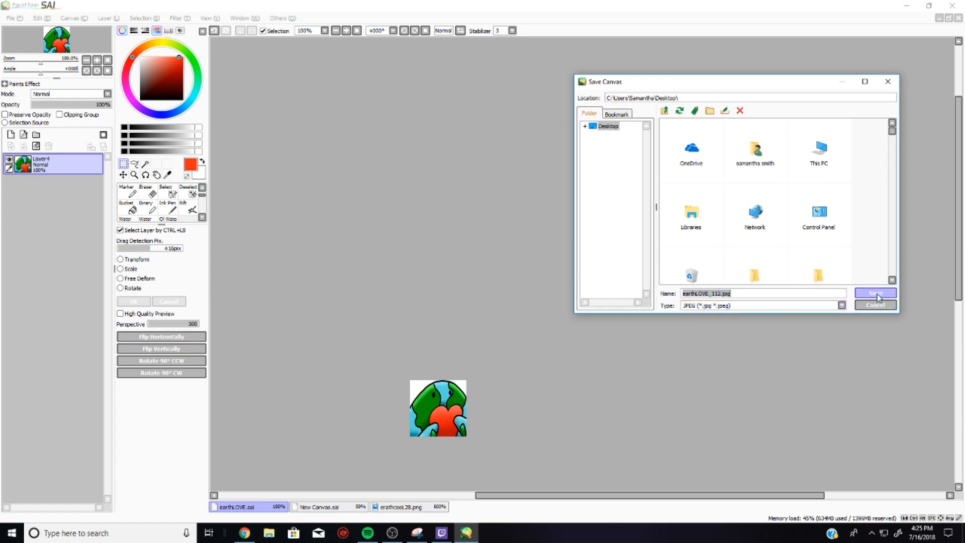
pyautogui.click(702, 308)
pyautogui.click(694, 353)
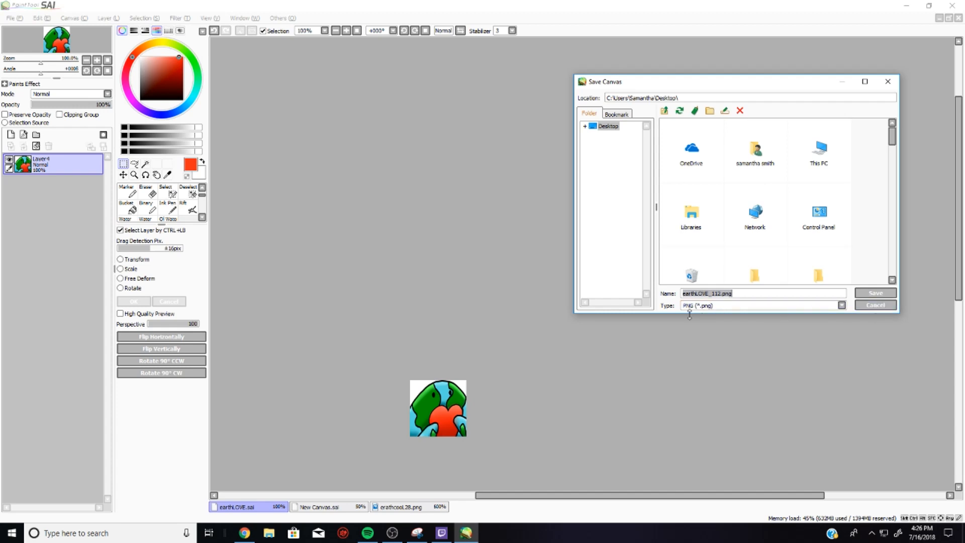
pyautogui.click(876, 293)
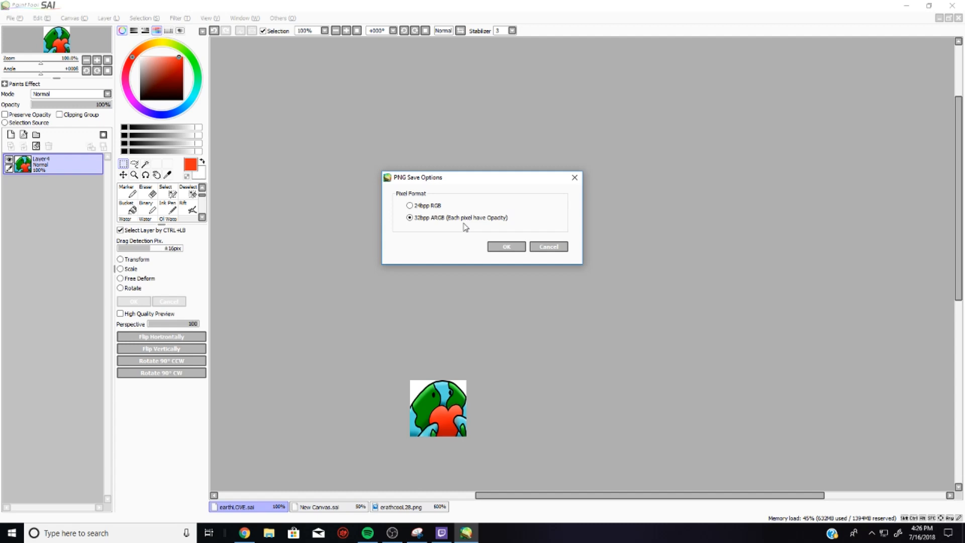
pyautogui.click(508, 246)
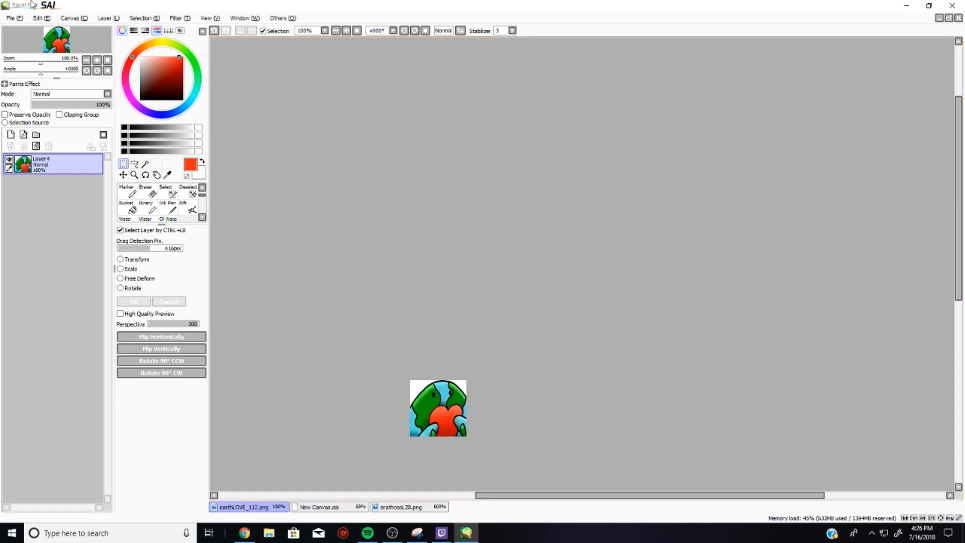
# Change the canvas size to 56 x 56 pixels, keeping the centre anchor.
pyautogui.click(86, 19)
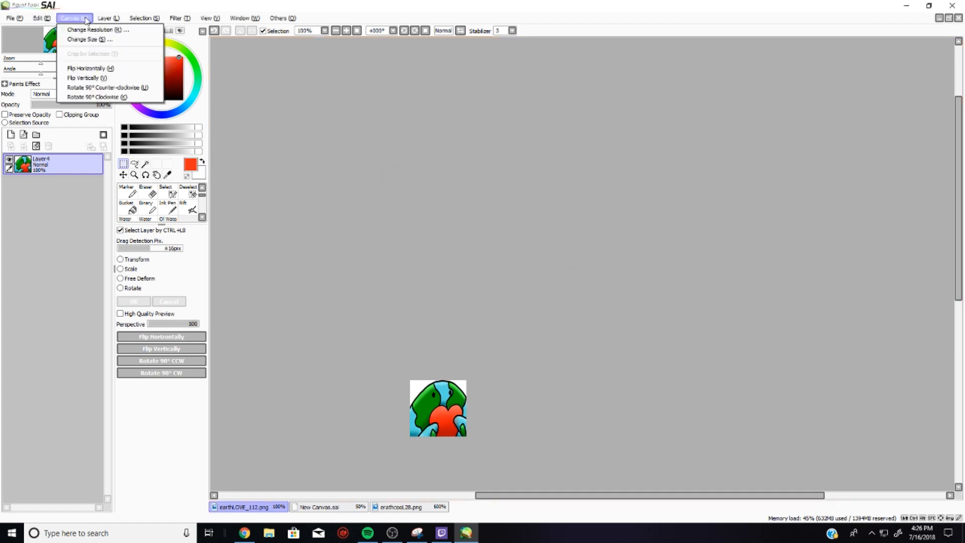
pyautogui.click(108, 40)
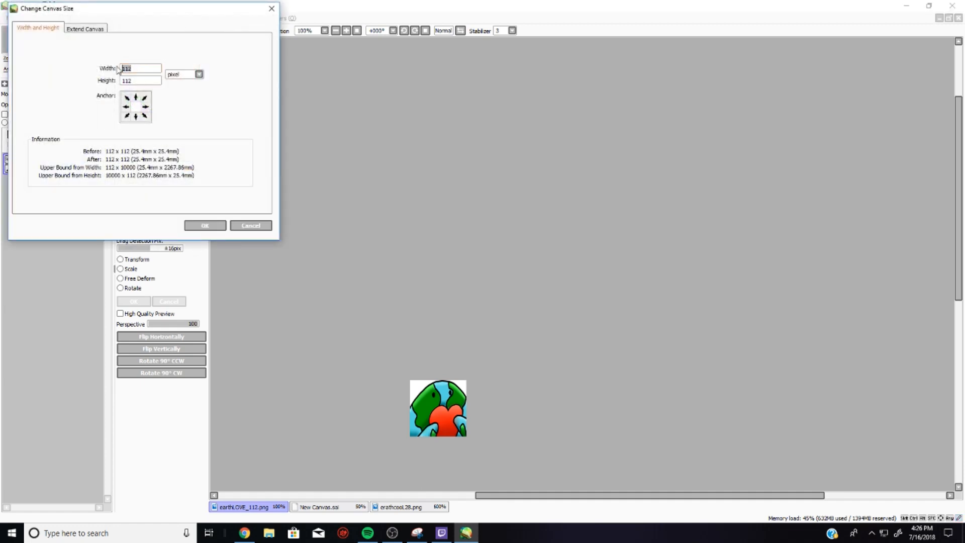
pyautogui.write('56')
pyautogui.press('Tab')
pyautogui.write('56')
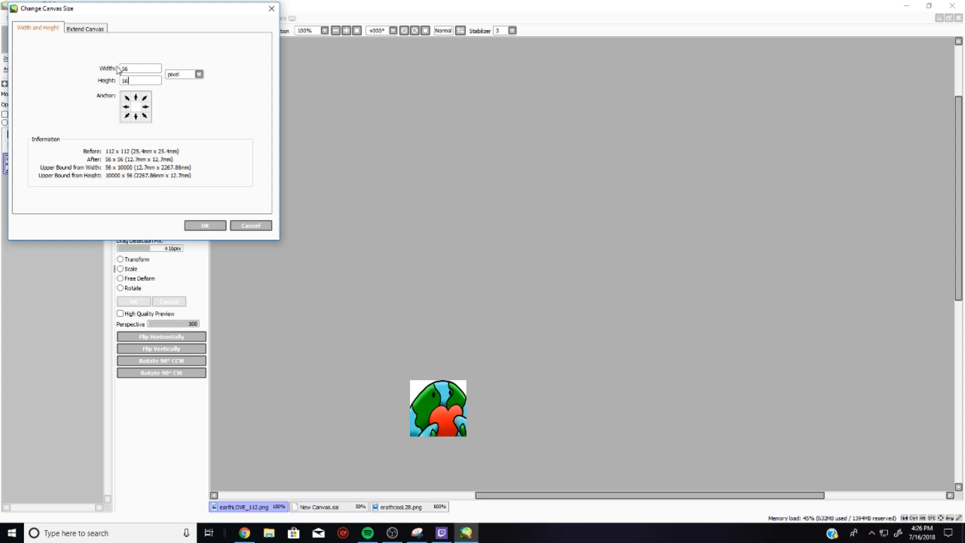
pyautogui.press('Return')
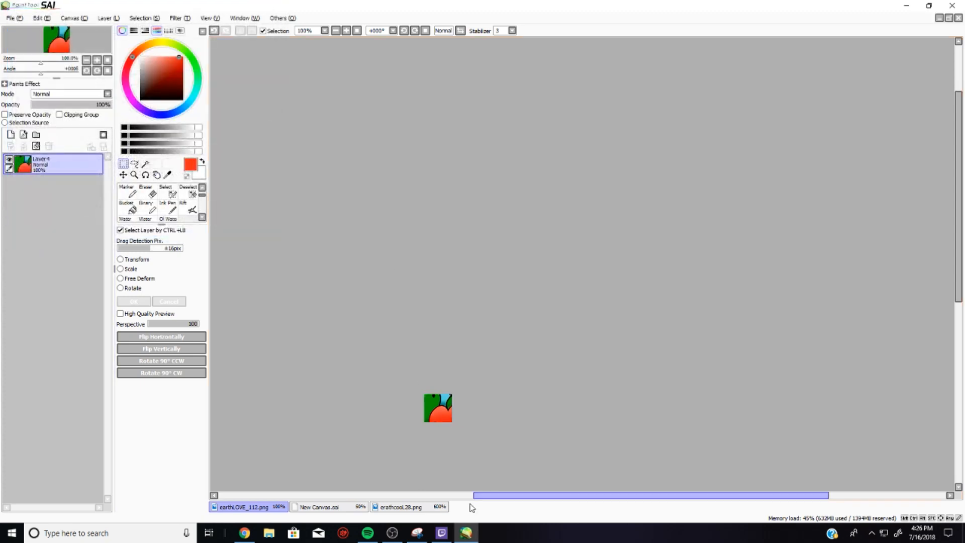
# Start scaling the artwork down, bringing its upper-left corner and right edge in to the canvas edges.
pyautogui.scroll(5, 372, 448)
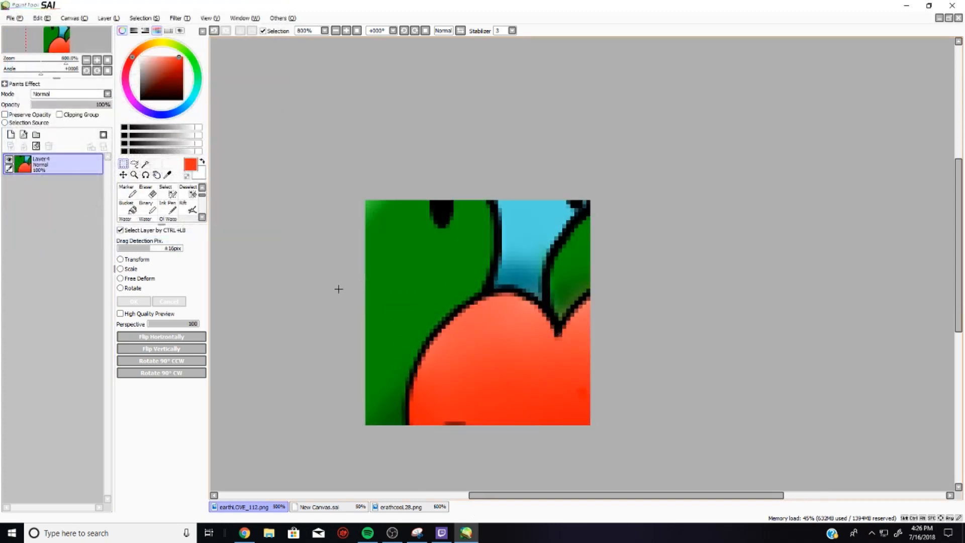
pyautogui.click(120, 269)
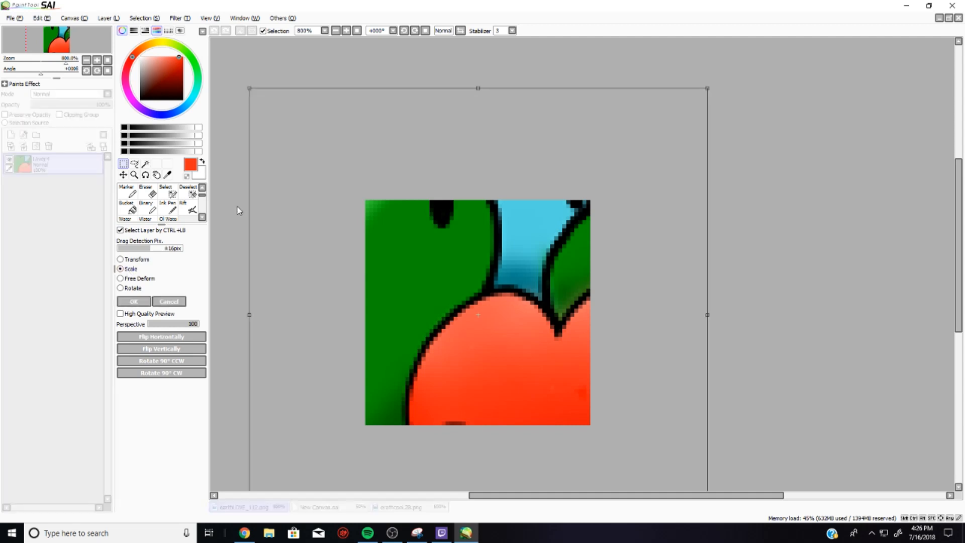
pyautogui.moveTo(251, 90); pyautogui.dragTo(361, 198)
pyautogui.moveTo(708, 369); pyautogui.dragTo(593, 360)
# Scale the artwork's bottom edge up to the lower edge of the canvas.
pyautogui.scroll(-4, 624, 369)
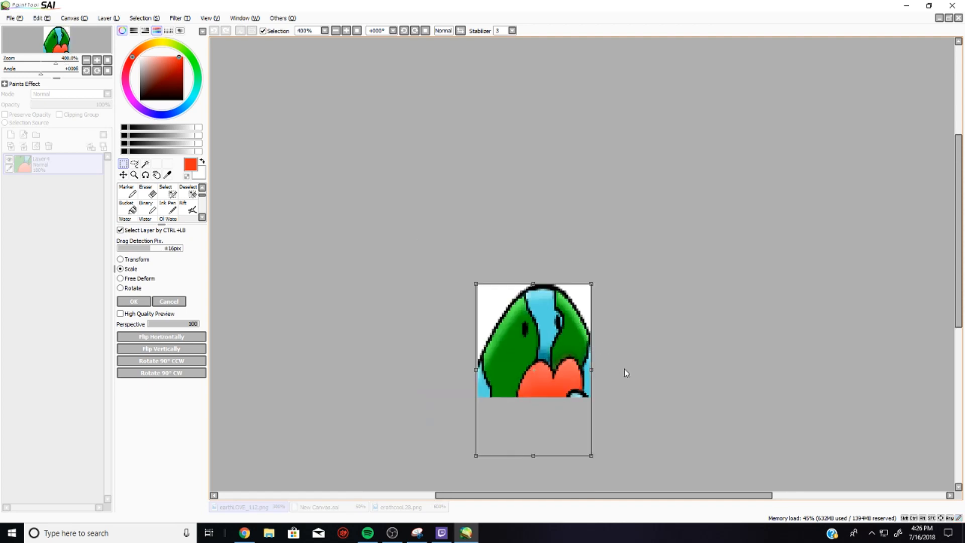
pyautogui.scroll(4, 563, 497)
pyautogui.scroll(-6, 679, 395)
pyautogui.scroll(3, 654, 473)
pyautogui.scroll(1, 628, 485)
pyautogui.scroll(-3, 736, 363)
pyautogui.scroll(2, 680, 454)
pyautogui.scroll(1, 642, 473)
pyautogui.scroll(-3, 642, 460)
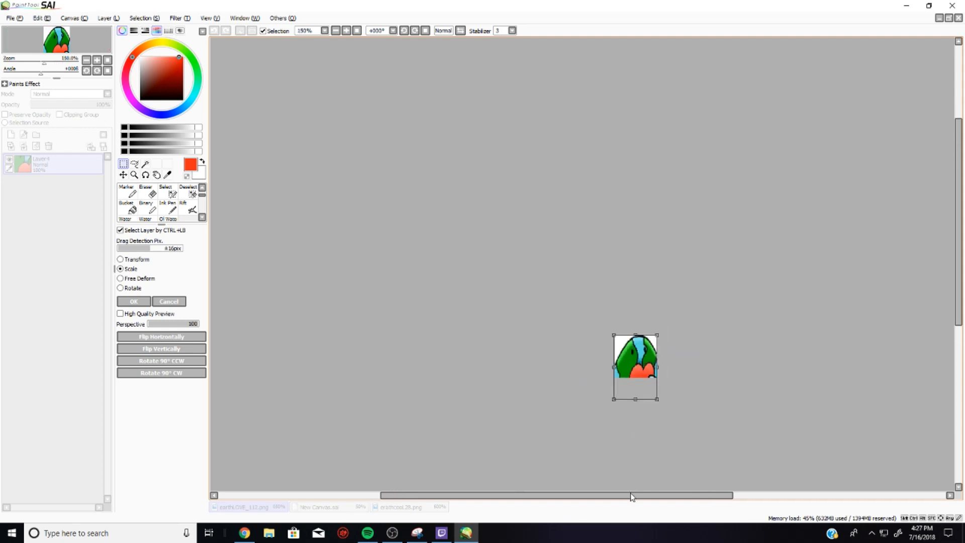
pyautogui.scroll(2, 635, 443)
pyautogui.moveTo(643, 425); pyautogui.dragTo(642, 395)
# Fine-tune the bottom and left edges of the scaled artwork against the canvas edges.
pyautogui.scroll(5, 659, 427)
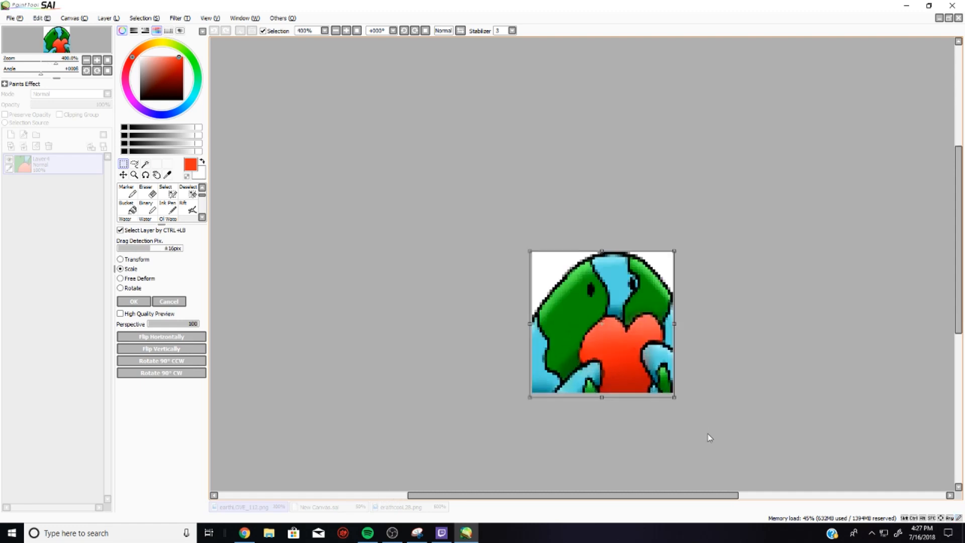
pyautogui.scroll(1, 511, 430)
pyautogui.moveTo(509, 406); pyautogui.dragTo(509, 396)
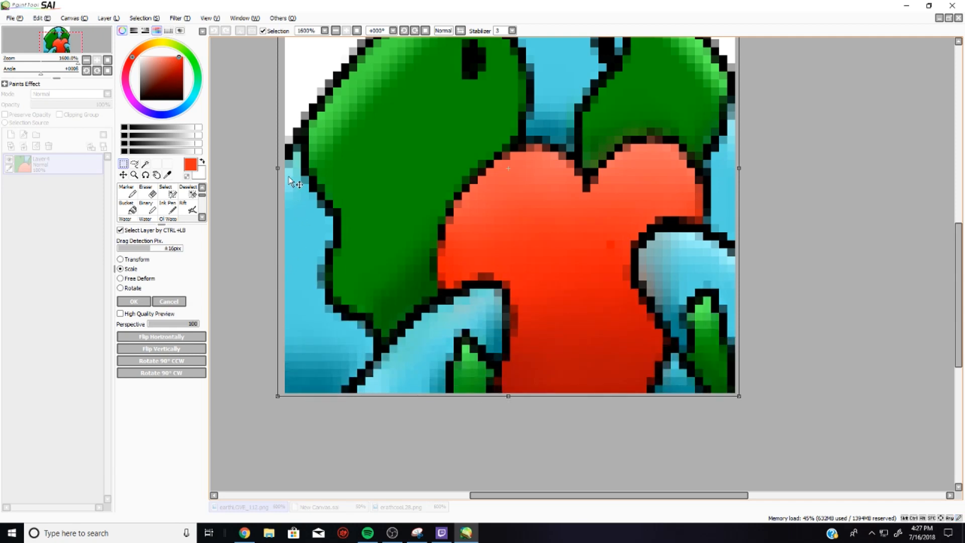
pyautogui.moveTo(278, 168); pyautogui.dragTo(282, 169)
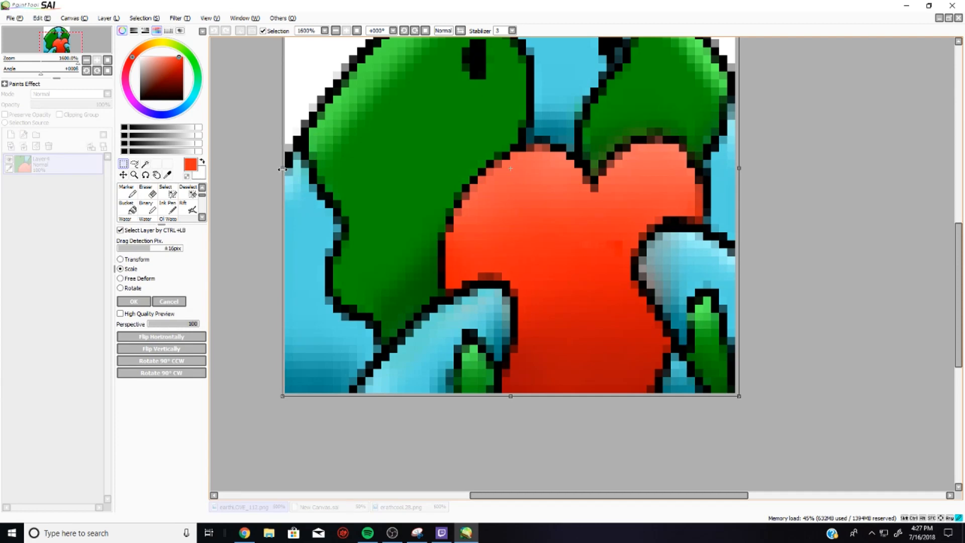
# Fine-tune the top and right edges of the artwork to the canvas and apply the scaling.
pyautogui.scroll(-2, 743, 259)
pyautogui.scroll(2, 635, 59)
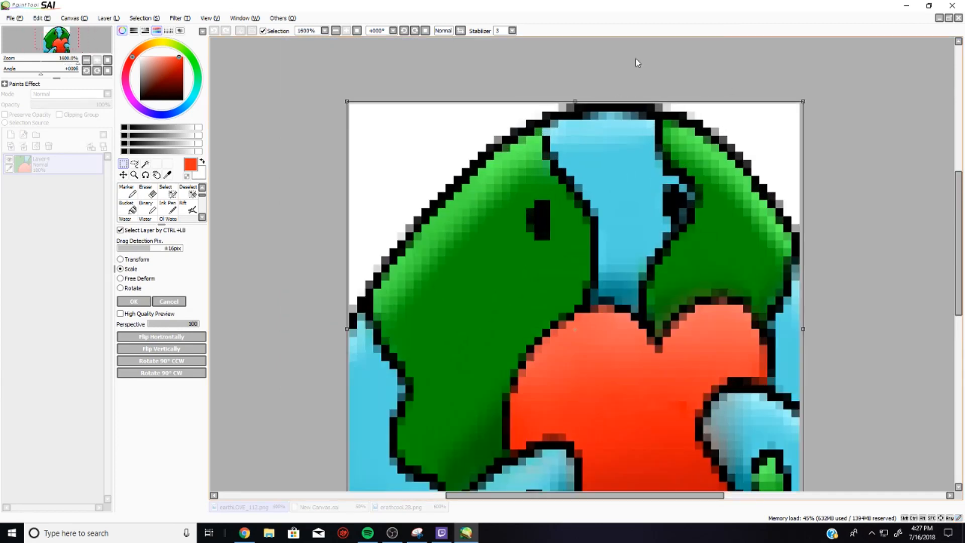
pyautogui.moveTo(573, 100); pyautogui.dragTo(578, 101)
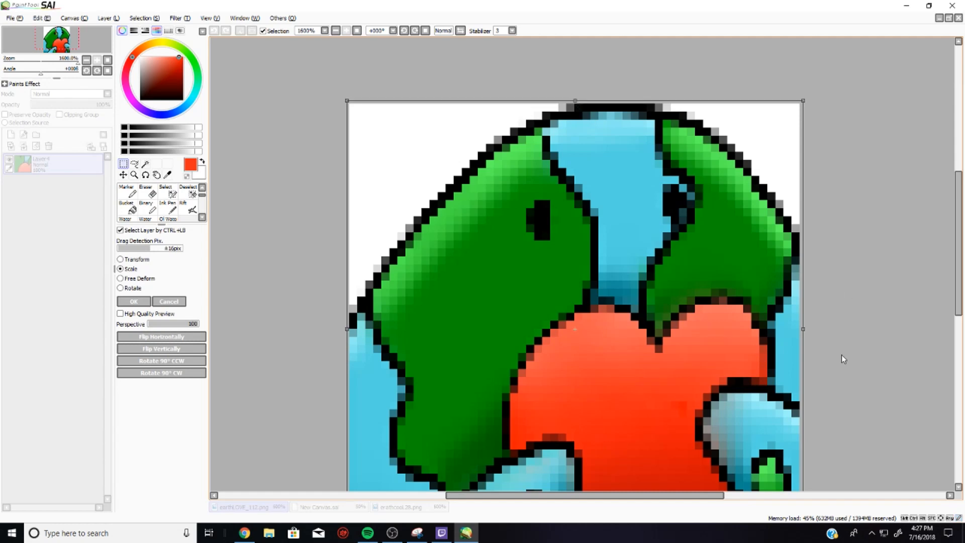
pyautogui.moveTo(802, 330); pyautogui.dragTo(799, 329)
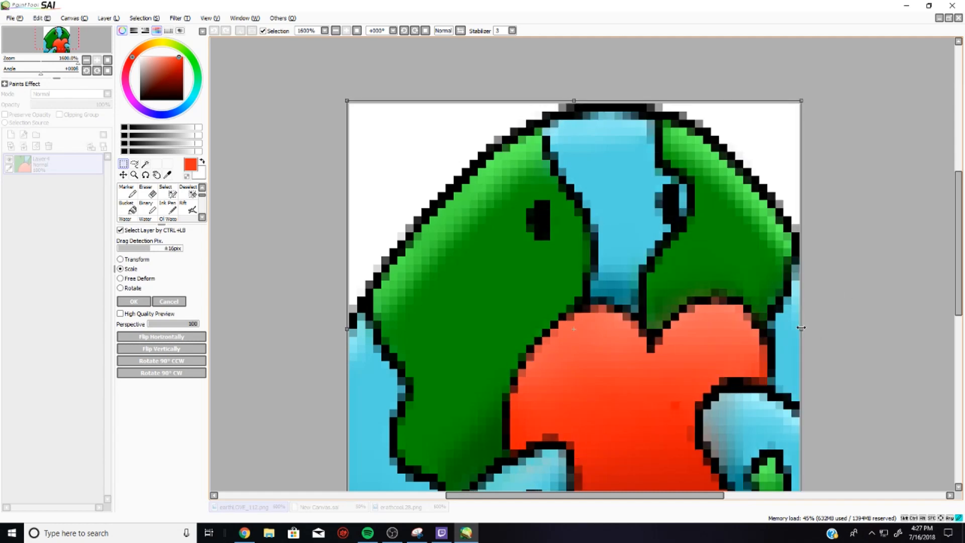
pyautogui.scroll(-2, 707, 351)
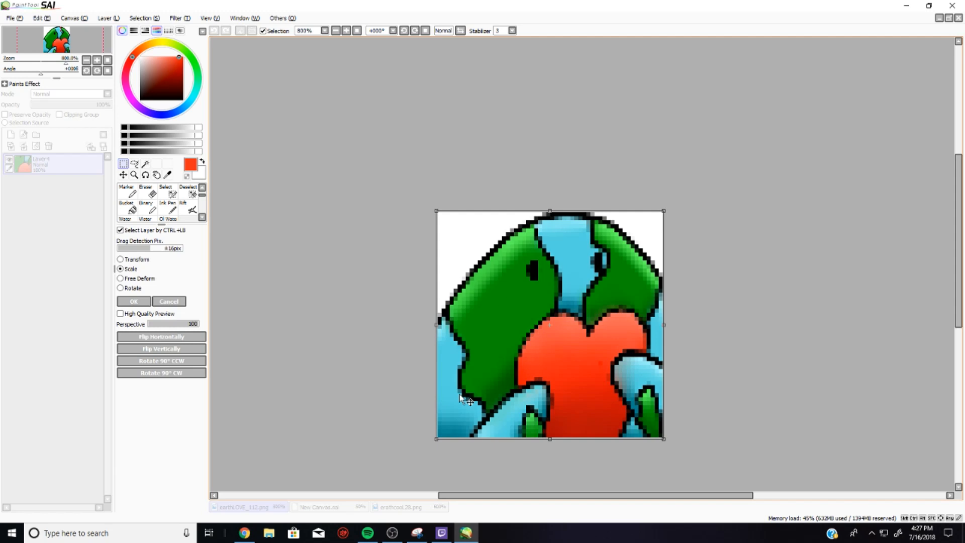
pyautogui.click(133, 302)
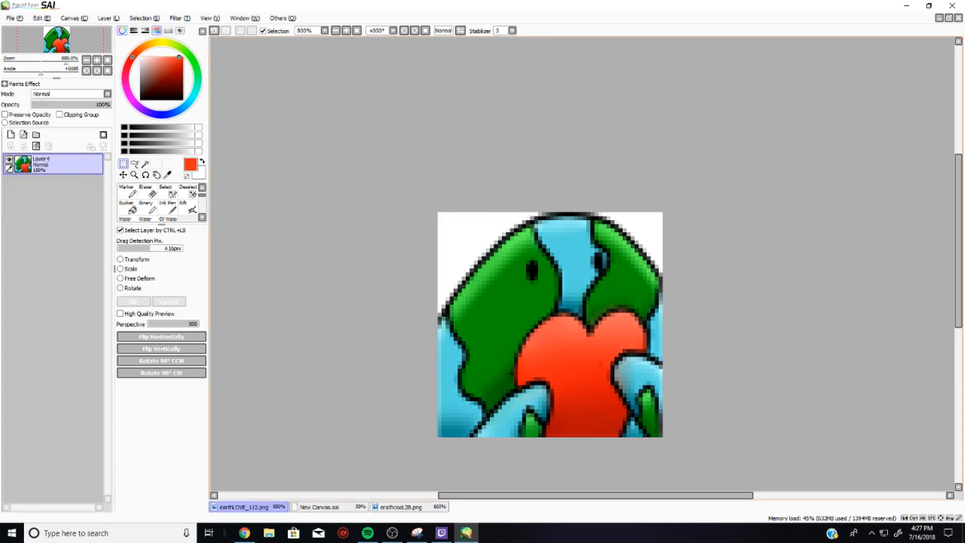
# Check the reduced artwork and save it as earthLOVE_56.png on the Desktop in 32bpp ARGB format.
pyautogui.scroll(1, 575, 356)
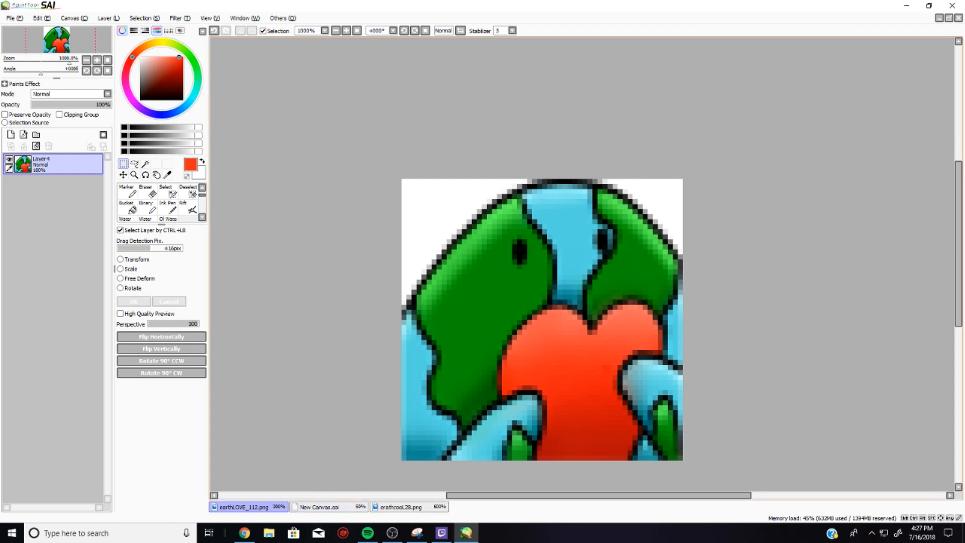
pyautogui.scroll(-7, 645, 382)
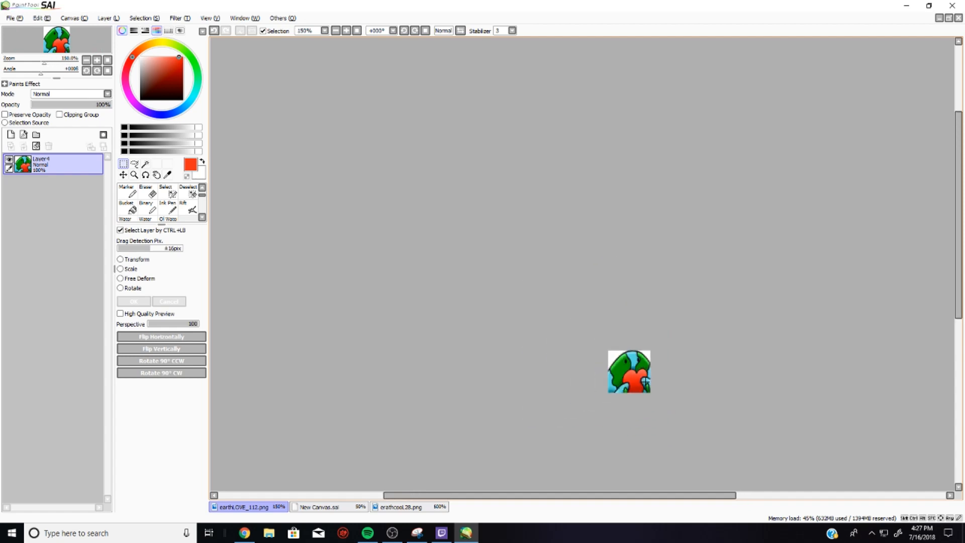
pyautogui.scroll(-1, 645, 382)
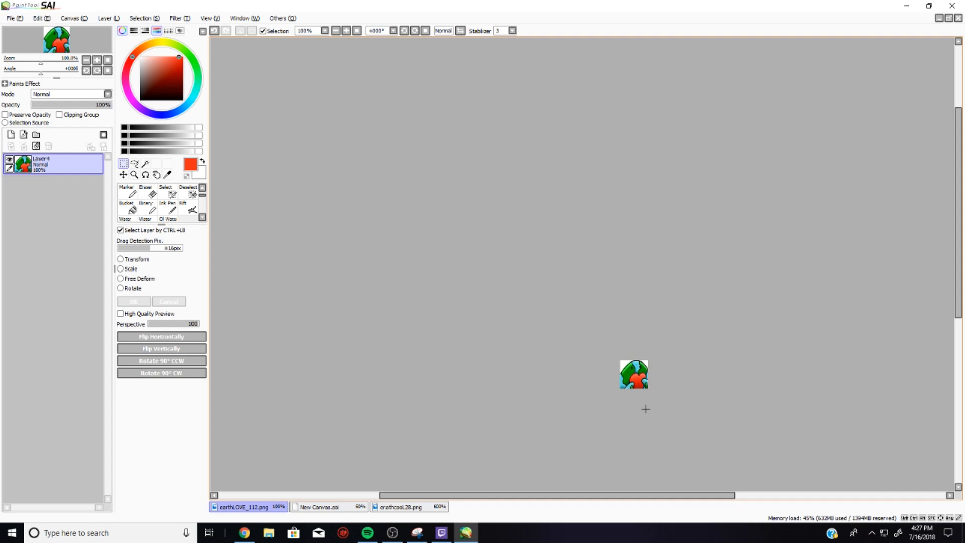
pyautogui.click(14, 18)
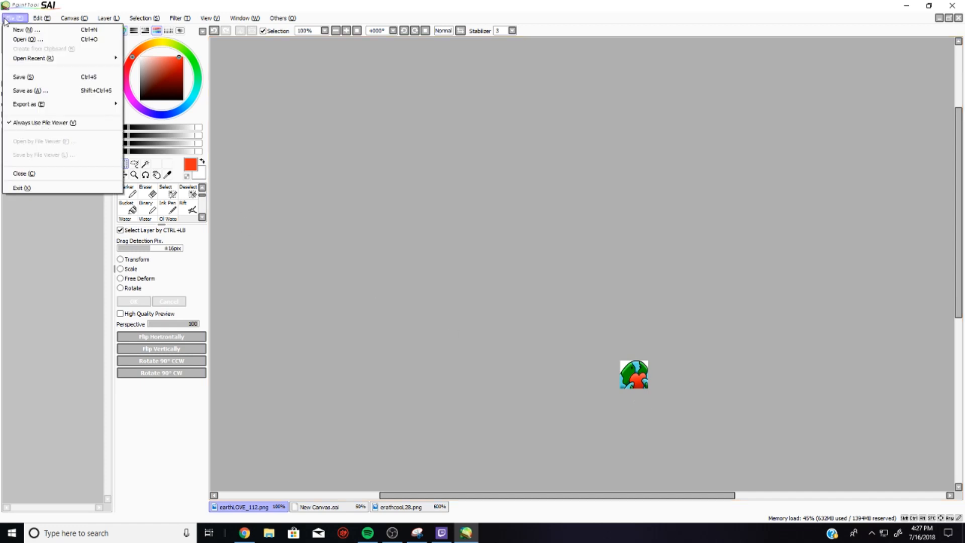
pyautogui.click(64, 94)
pyautogui.click(720, 292)
pyautogui.press('BackSpace')
pyautogui.press('BackSpace')
pyautogui.press('BackSpace')
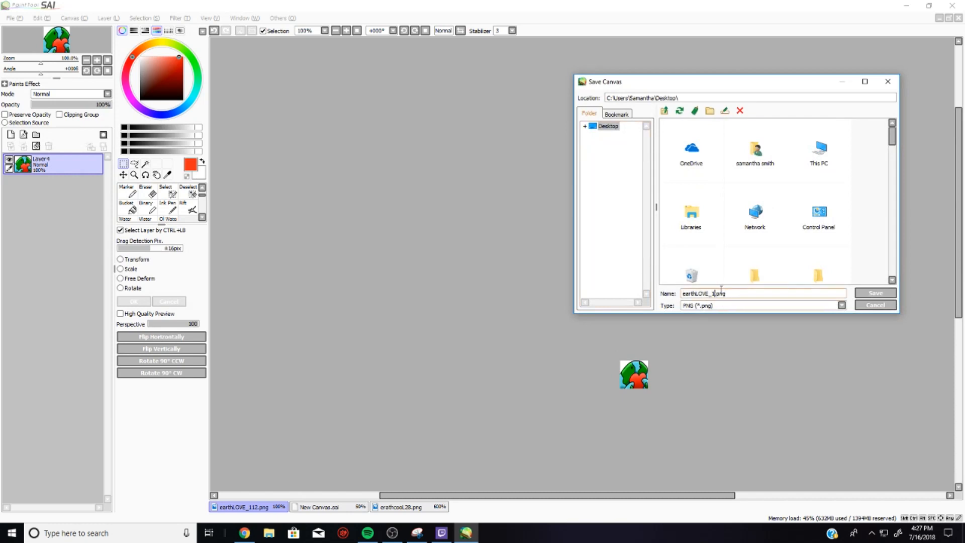
pyautogui.write('56')
pyautogui.click(876, 293)
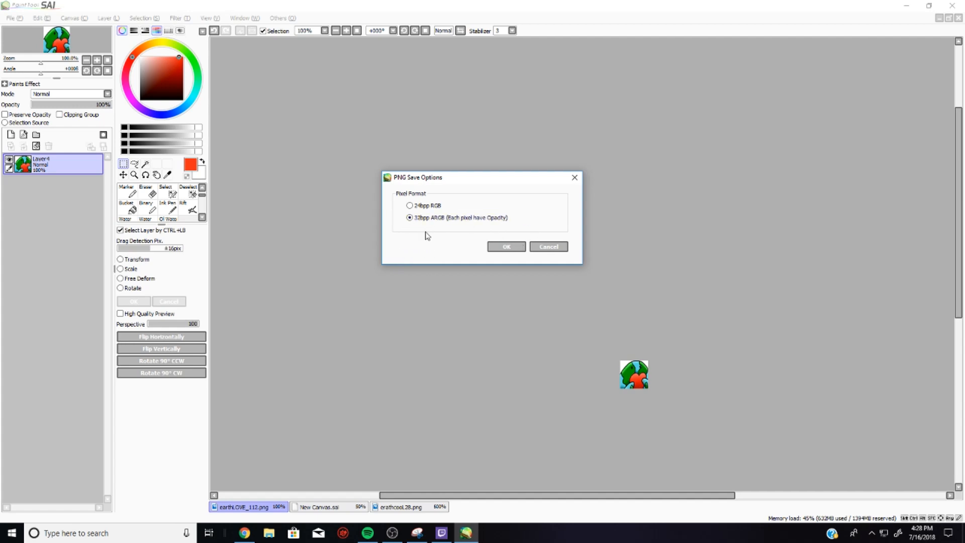
pyautogui.click(507, 246)
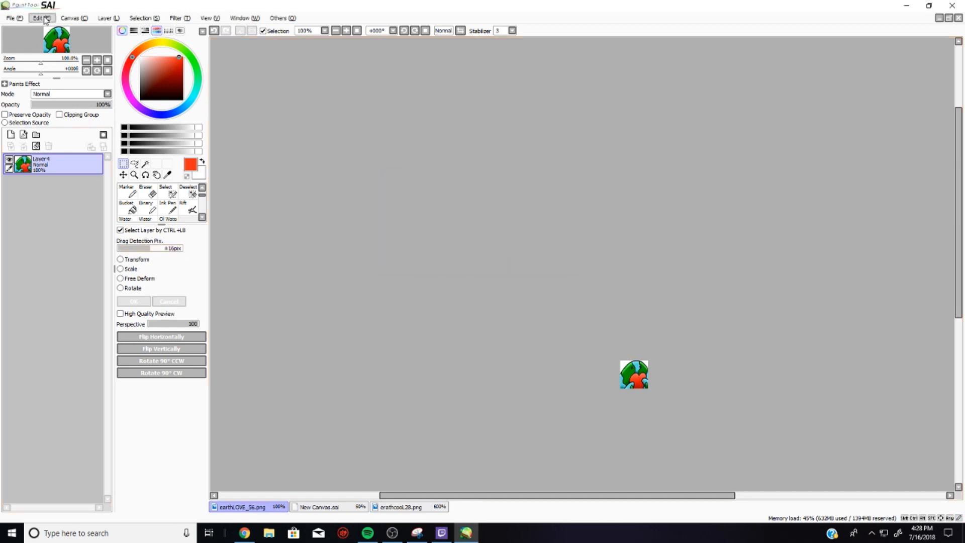
# Change the canvas size to 28 x 28 pixels, keeping the centre anchor.
pyautogui.scroll(4, 638, 381)
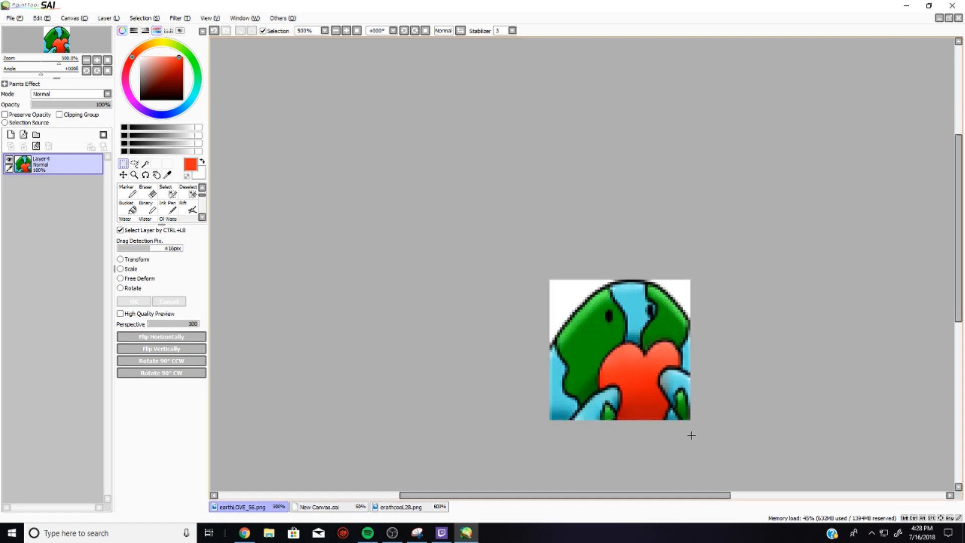
pyautogui.click(69, 18)
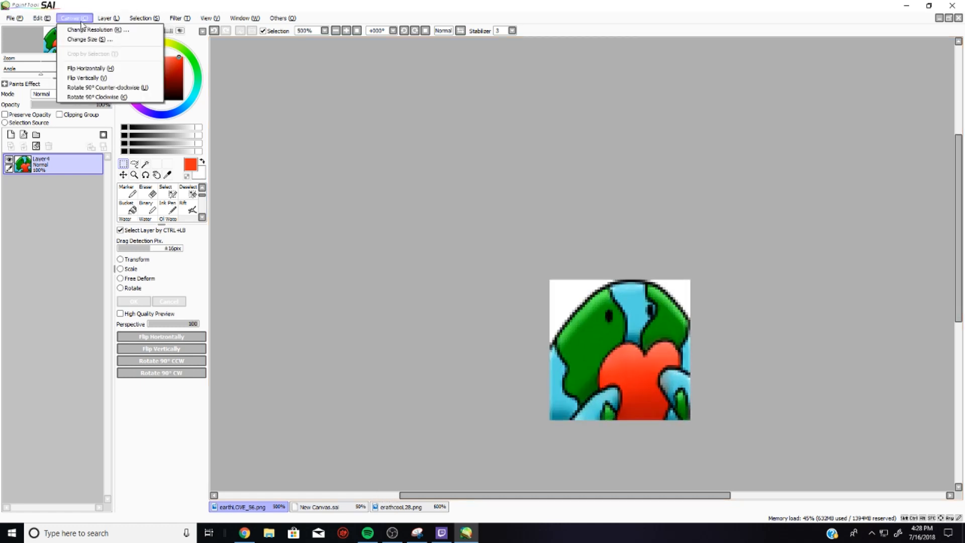
pyautogui.click(94, 43)
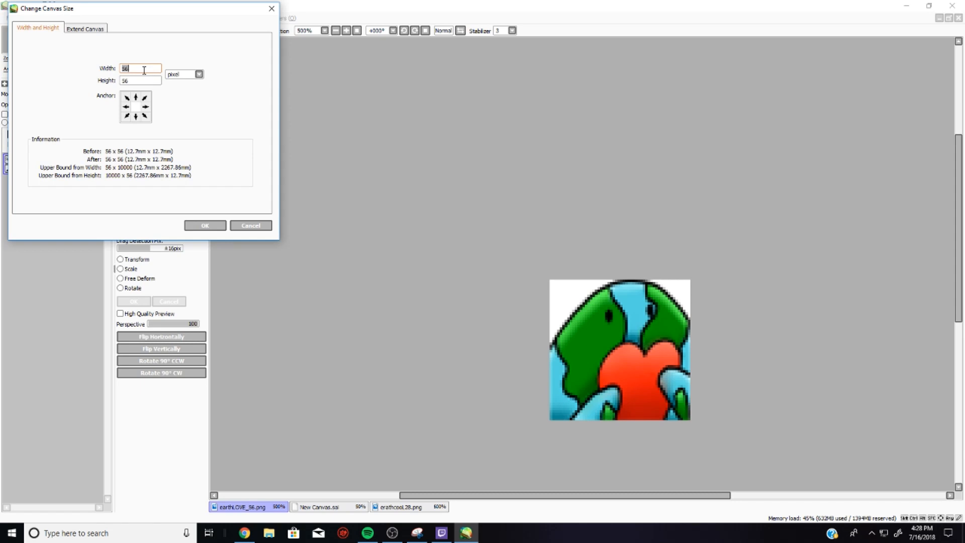
pyautogui.write('28')
pyautogui.press('Tab')
pyautogui.write('28')
pyautogui.click(205, 228)
pyautogui.scroll(3, 668, 391)
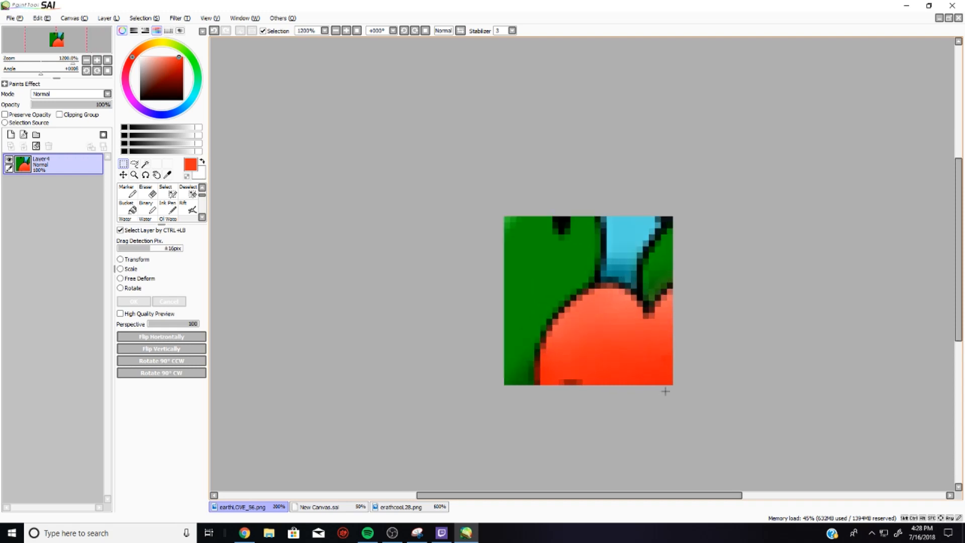
# Try scaling the artwork down to the 28-pixel canvas, bringing in its right, left and top edges.
pyautogui.scroll(1, 665, 391)
pyautogui.click(121, 269)
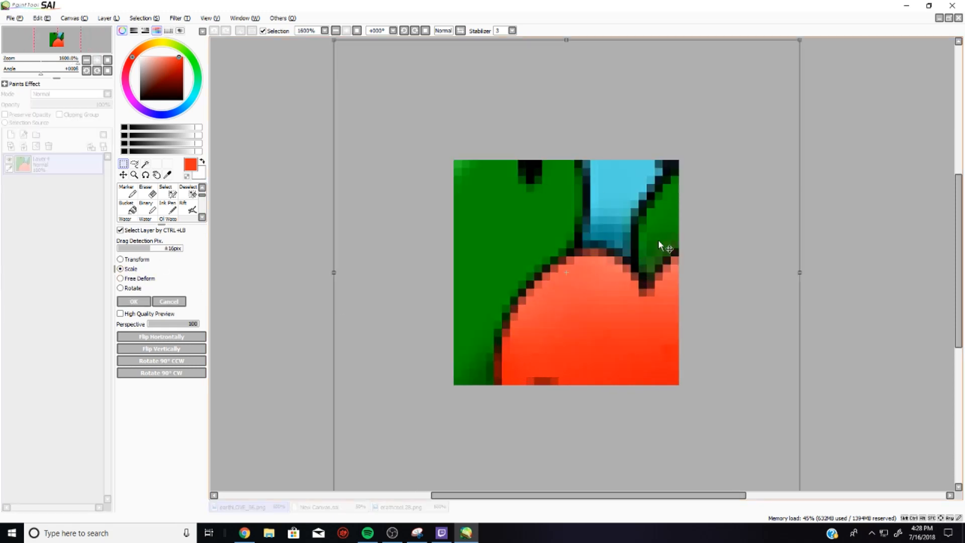
pyautogui.moveTo(800, 272); pyautogui.dragTo(684, 289)
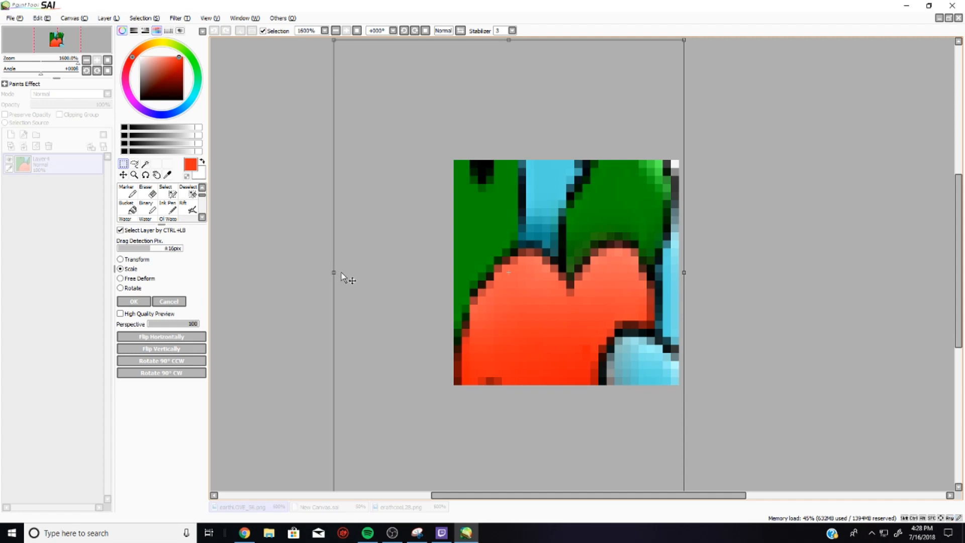
pyautogui.moveTo(331, 271); pyautogui.dragTo(451, 276)
pyautogui.scroll(-3, 610, 294)
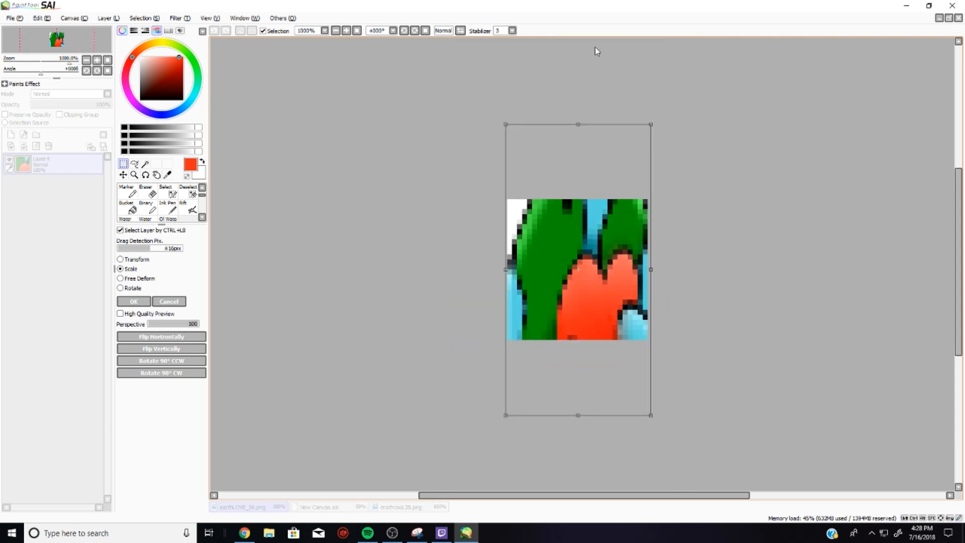
pyautogui.scroll(2, 567, 66)
pyautogui.moveTo(578, 81); pyautogui.dragTo(589, 199)
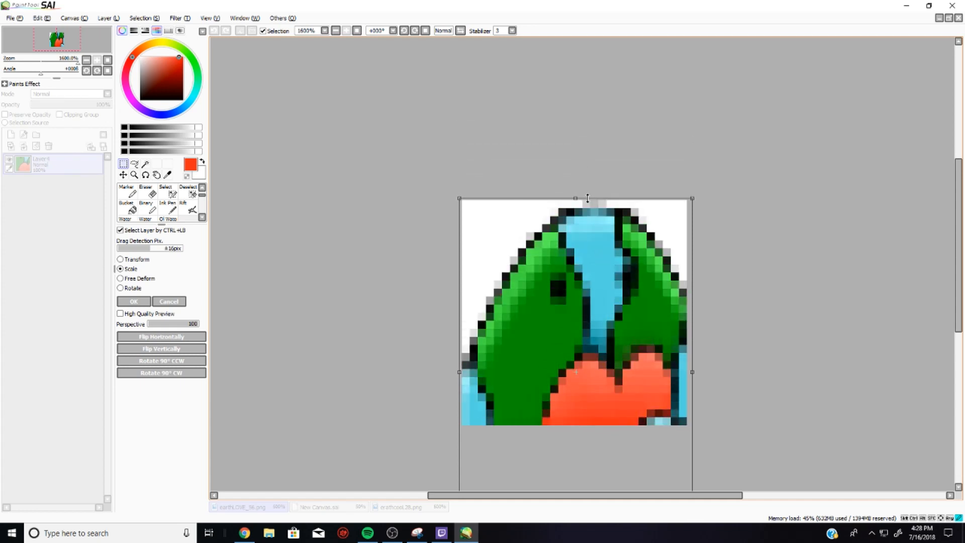
pyautogui.moveTo(585, 198); pyautogui.dragTo(583, 197)
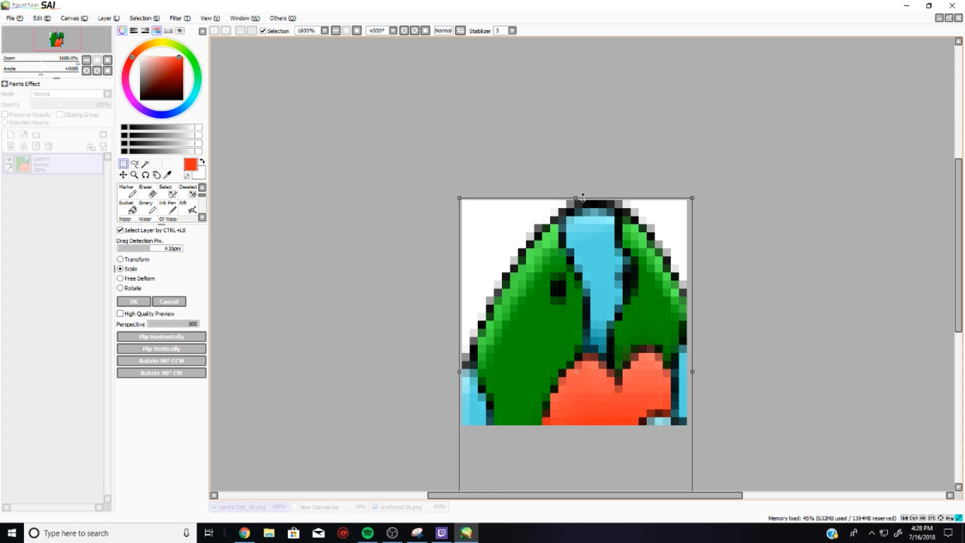
pyautogui.scroll(-2, 714, 377)
pyautogui.scroll(2, 714, 377)
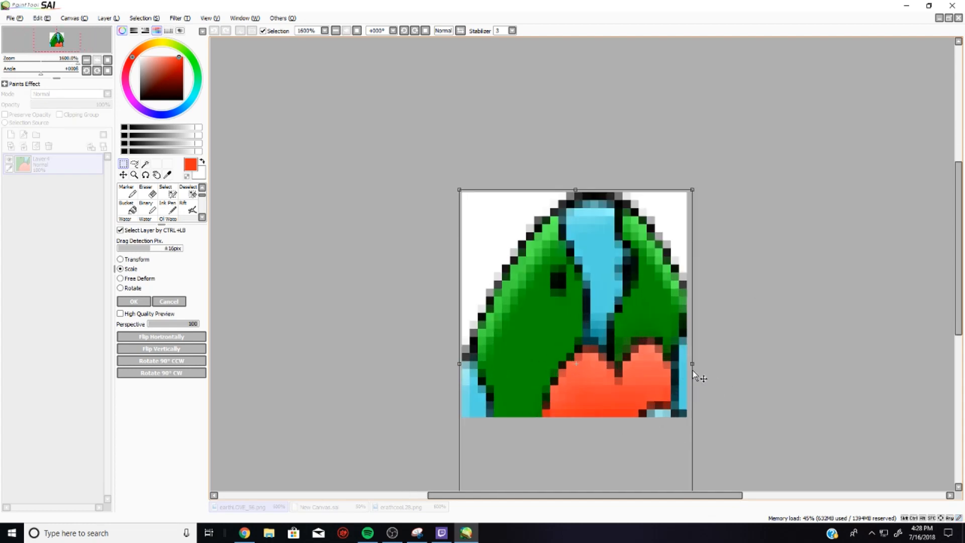
# Try fitting the artwork's right and bottom edges tightly to the canvas and applying the scaling, then undo it.
pyautogui.moveTo(692, 363); pyautogui.dragTo(685, 364)
pyautogui.scroll(-2, 699, 382)
pyautogui.moveTo(627, 453); pyautogui.dragTo(644, 395)
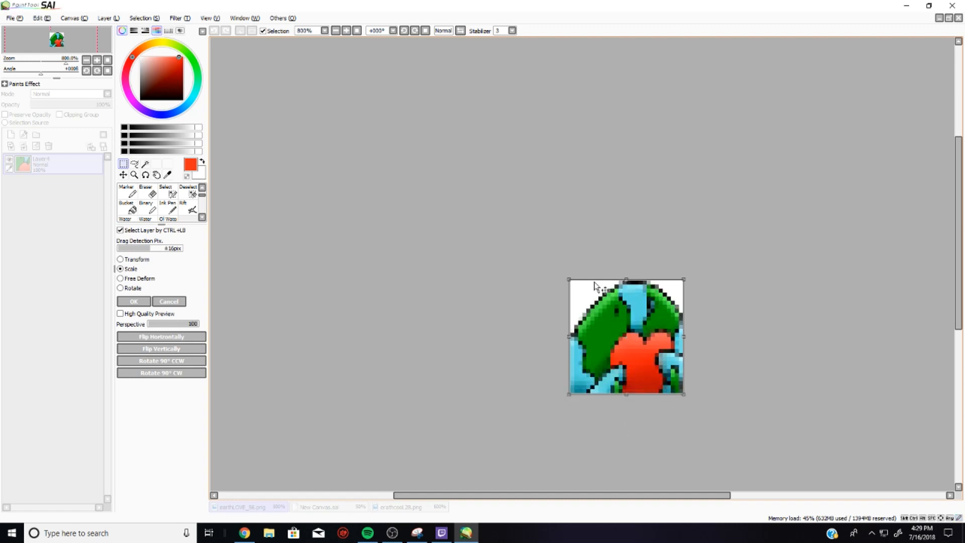
pyautogui.scroll(1, 645, 343)
pyautogui.scroll(2, 674, 381)
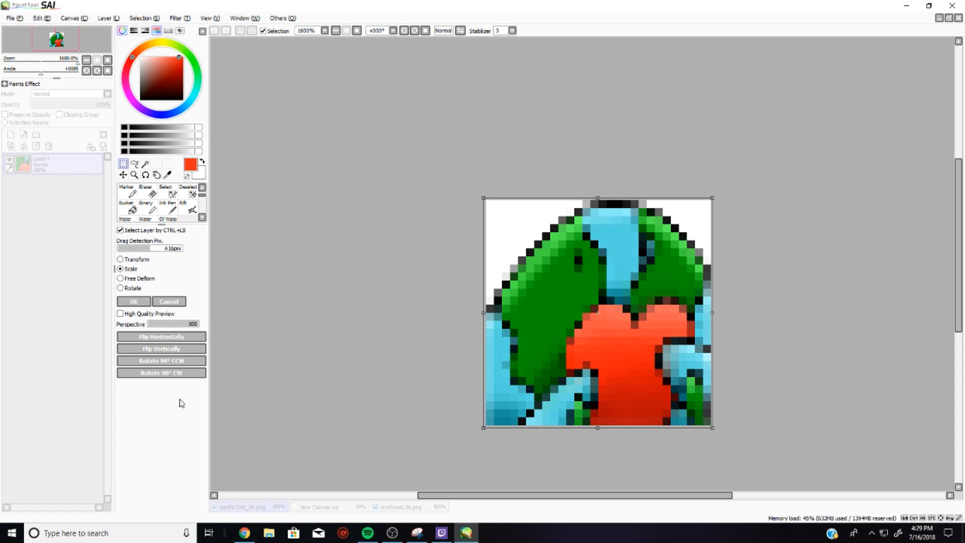
pyautogui.click(136, 302)
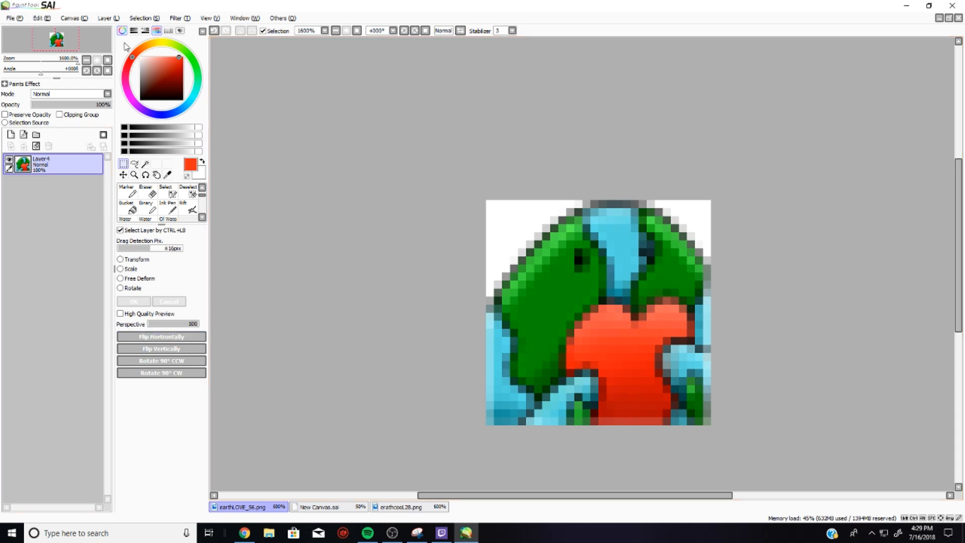
pyautogui.hotkey('ctrl', 'z')
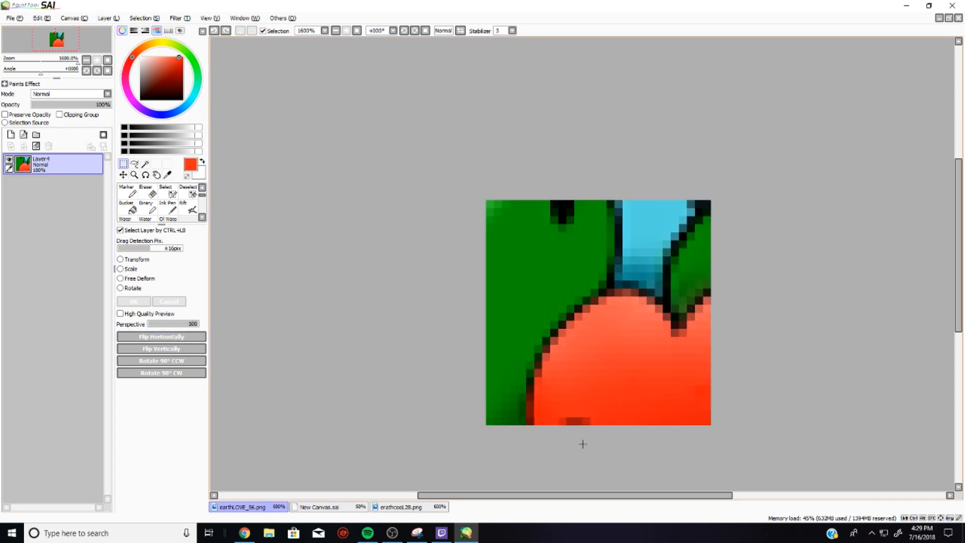
# Scale the artwork again, bringing its left, top and right edges to just outside the 28-pixel canvas.
pyautogui.click(121, 269)
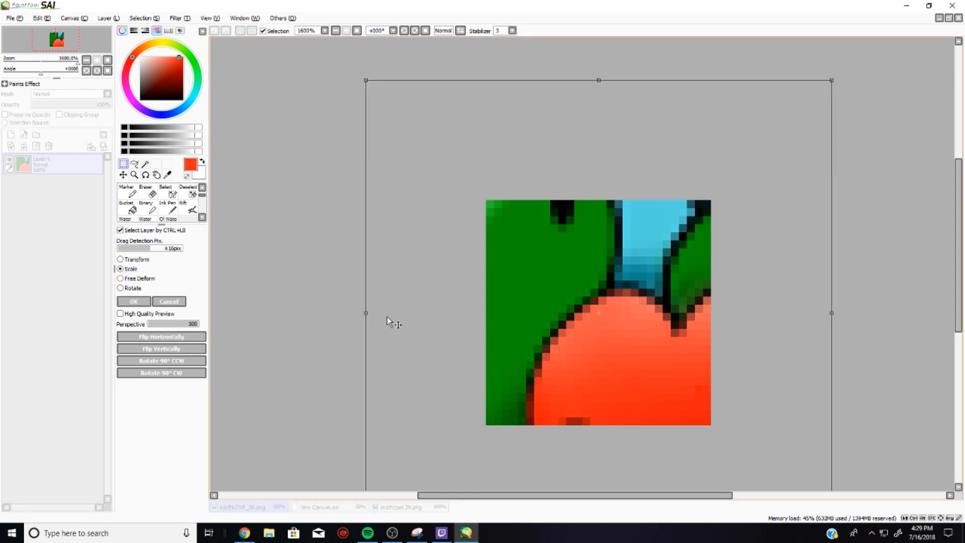
pyautogui.moveTo(366, 313); pyautogui.dragTo(474, 328)
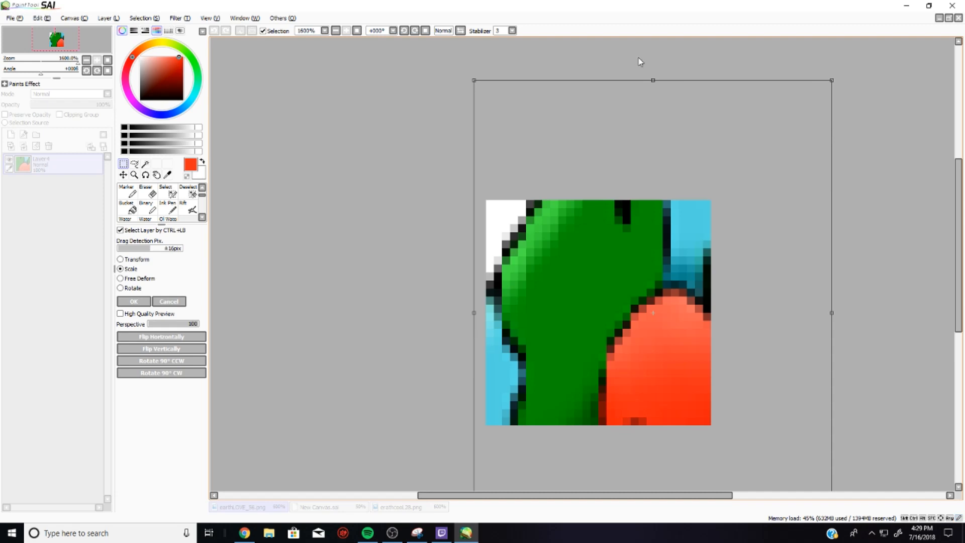
pyautogui.moveTo(655, 80); pyautogui.dragTo(654, 120)
pyautogui.moveTo(642, 191)
pyautogui.mouseDown()
pyautogui.moveTo(640, 201)
pyautogui.moveTo(629, 197)
pyautogui.mouseUp()
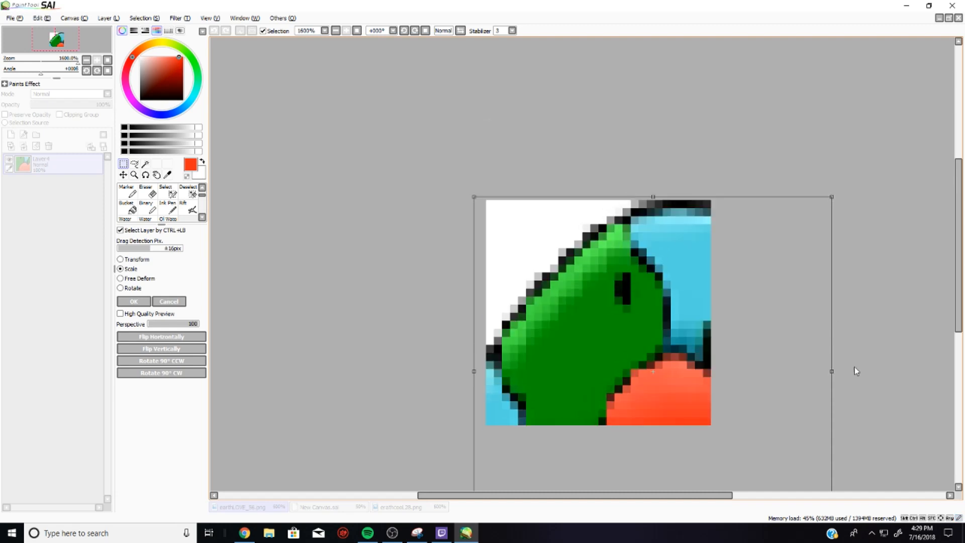
pyautogui.moveTo(831, 371); pyautogui.dragTo(717, 379)
# Bring the artwork's bottom edge up to the canvas, fine-tune its left edge and apply the scaling.
pyautogui.scroll(-2, 770, 339)
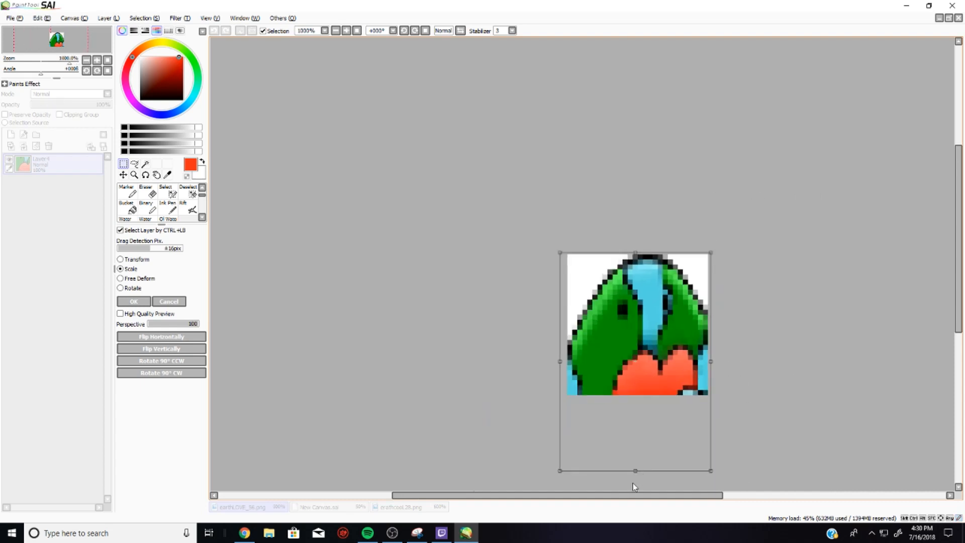
pyautogui.moveTo(632, 469); pyautogui.dragTo(633, 398)
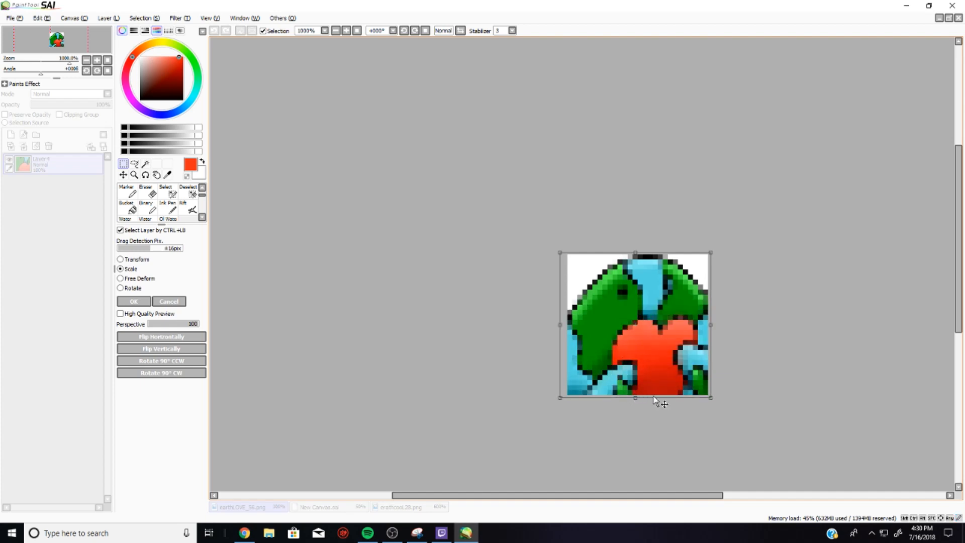
pyautogui.scroll(2, 724, 347)
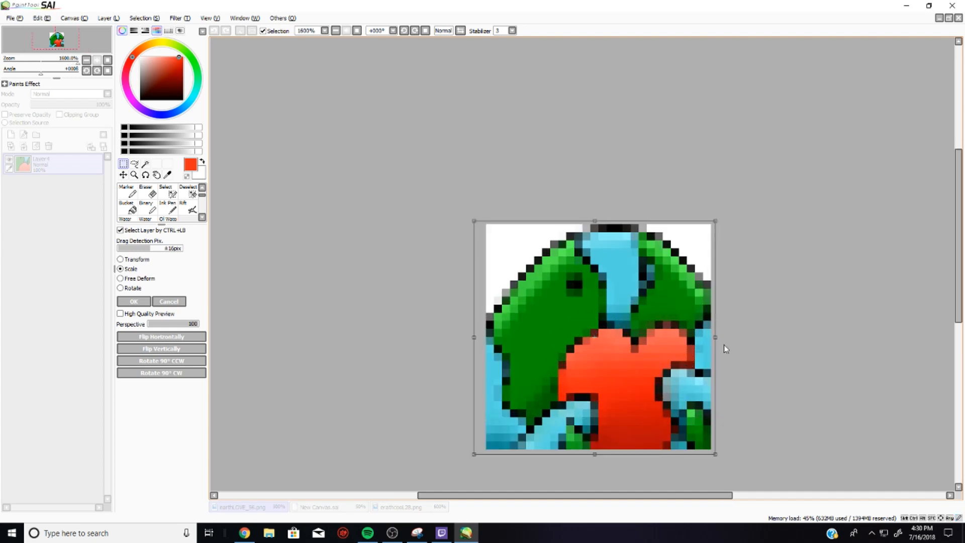
pyautogui.moveTo(473, 337); pyautogui.dragTo(480, 337)
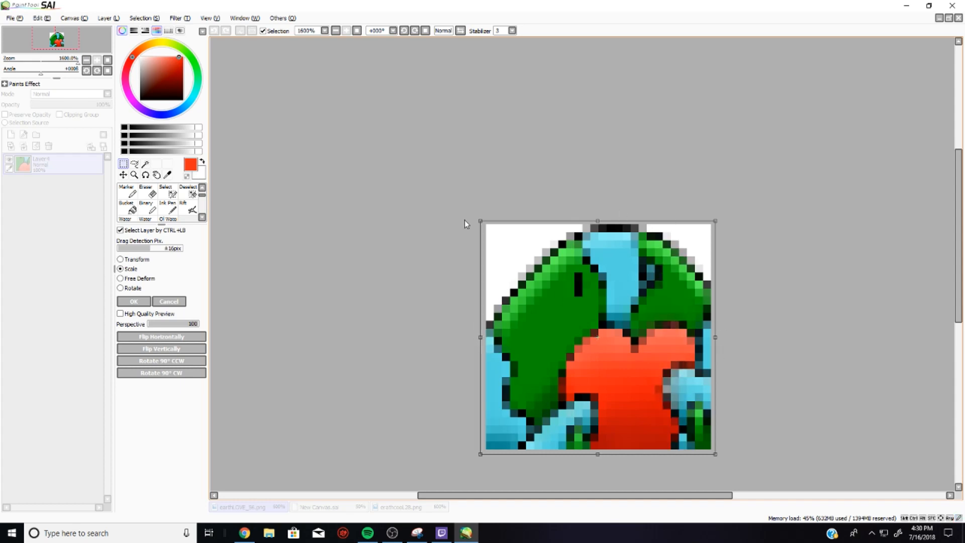
pyautogui.click(134, 302)
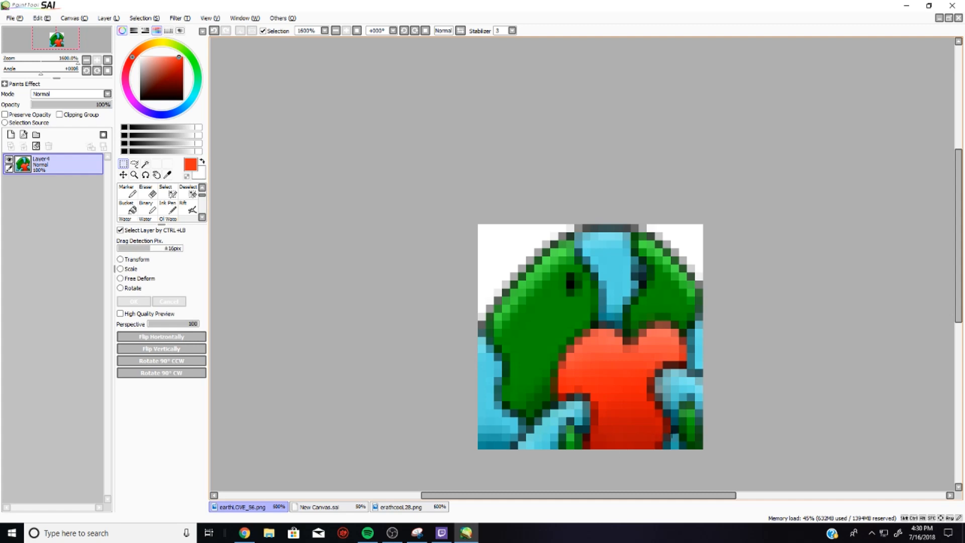
# Save the reduced artwork as earthLOVE_28.png on the Desktop in 32bpp ARGB format.
pyautogui.click(17, 19)
pyautogui.click(54, 92)
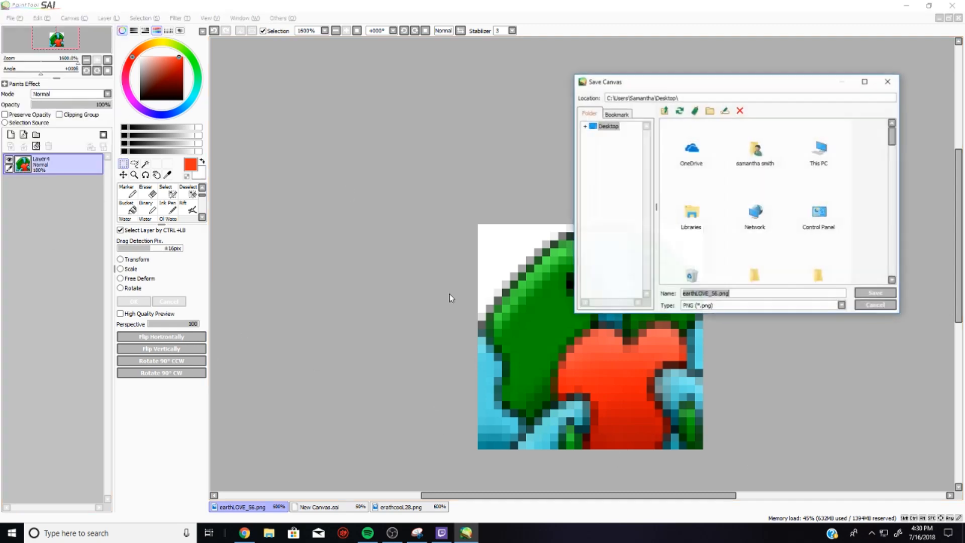
pyautogui.click(718, 293)
pyautogui.press('BackSpace')
pyautogui.press('BackSpace')
pyautogui.write('28')
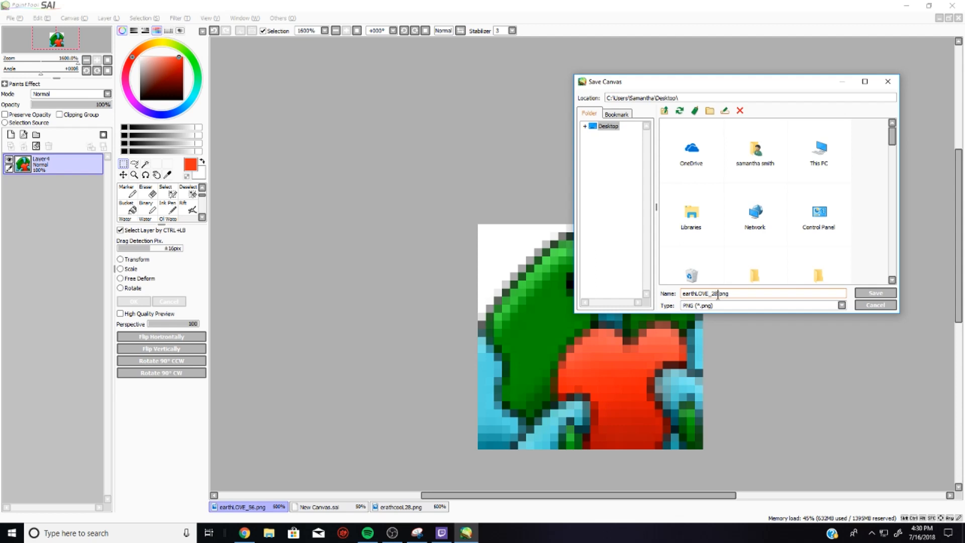
pyautogui.press('Return')
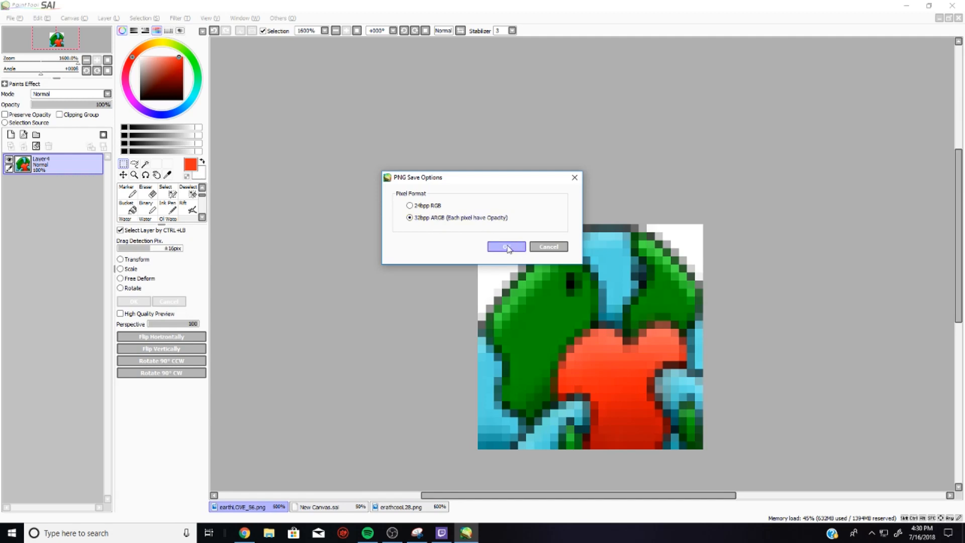
pyautogui.click(509, 247)
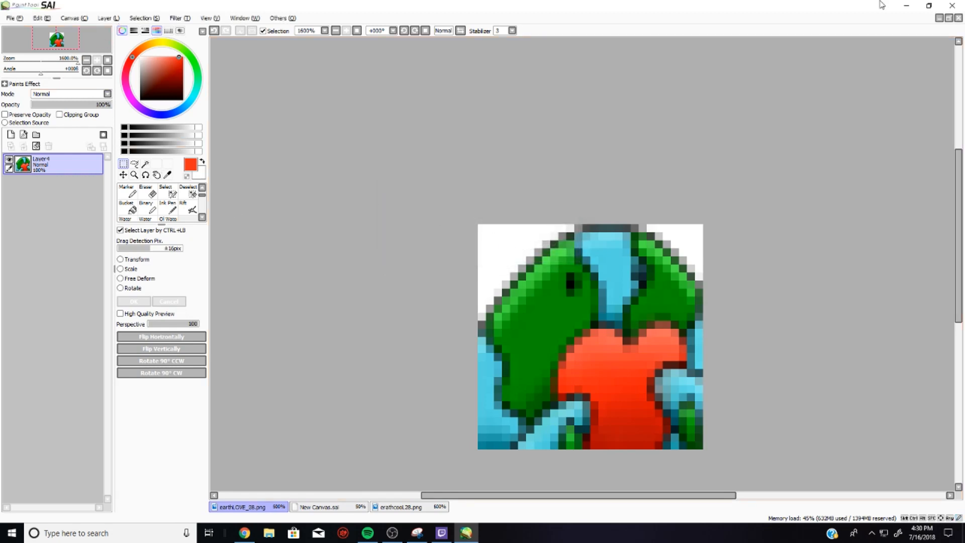
# Switch to the Windows desktop and move the erathcool emote images out of the way beyond its right side.
pyautogui.click(906, 5)
pyautogui.moveTo(703, 307); pyautogui.dragTo(288, 261)
pyautogui.moveTo(452, 259); pyautogui.dragTo(964, 263)
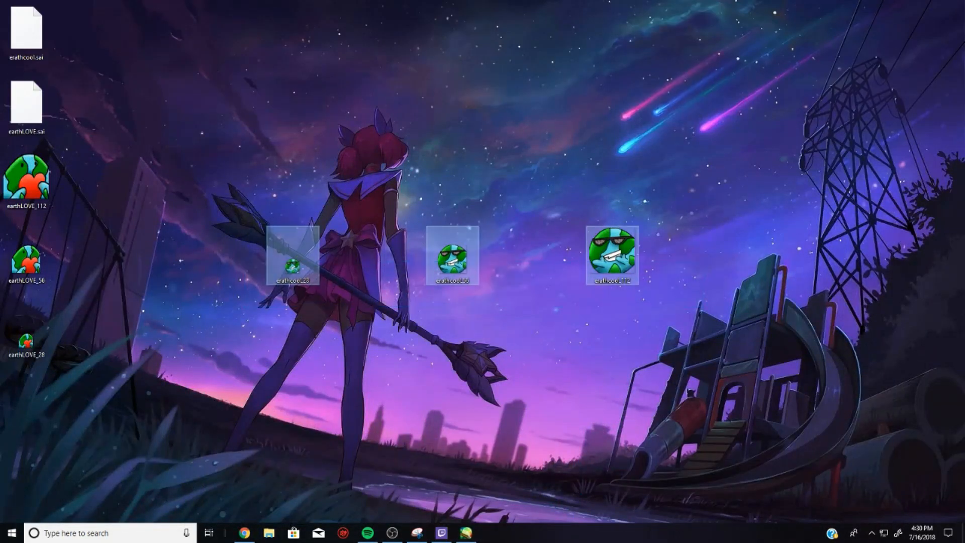
pyautogui.moveTo(763, 31); pyautogui.dragTo(762, 30)
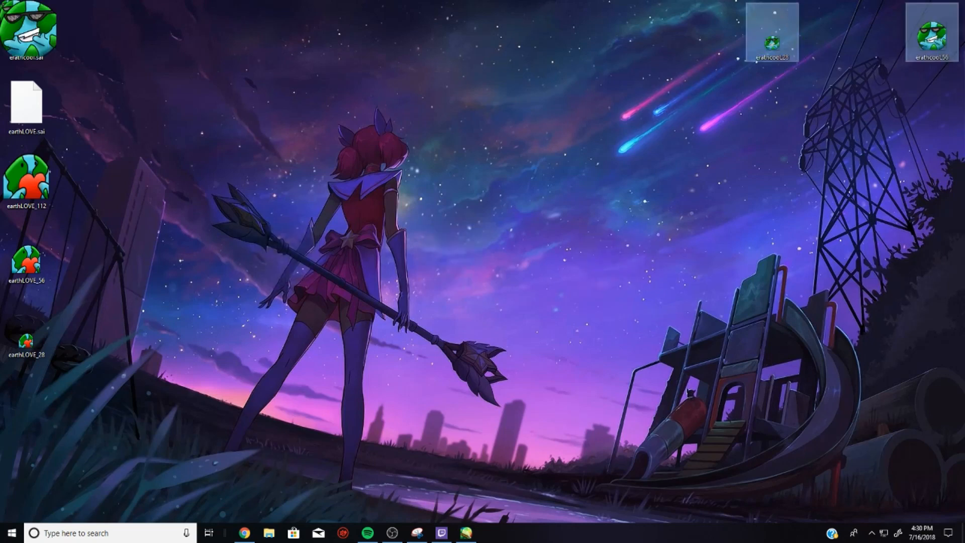
pyautogui.click(435, 191)
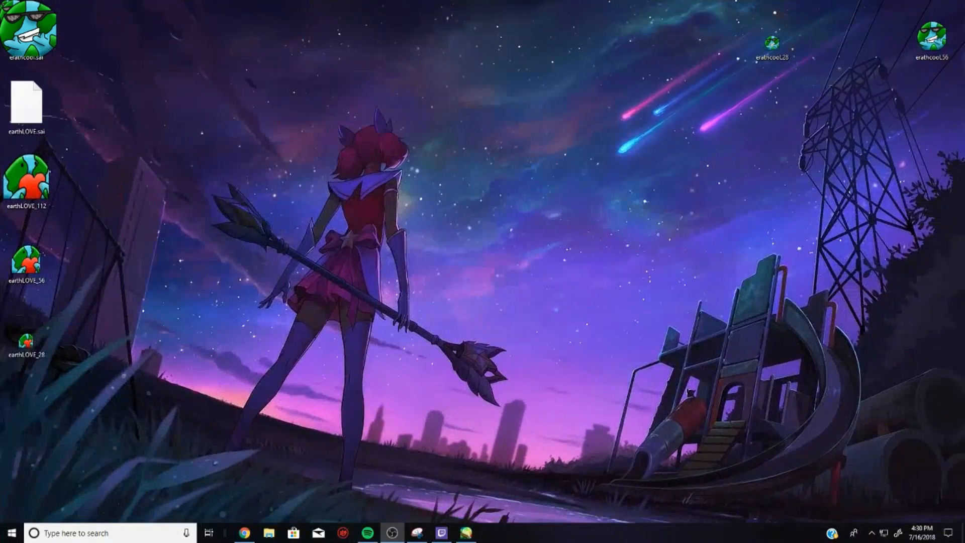
pyautogui.moveTo(614, 32); pyautogui.dragTo(962, 83)
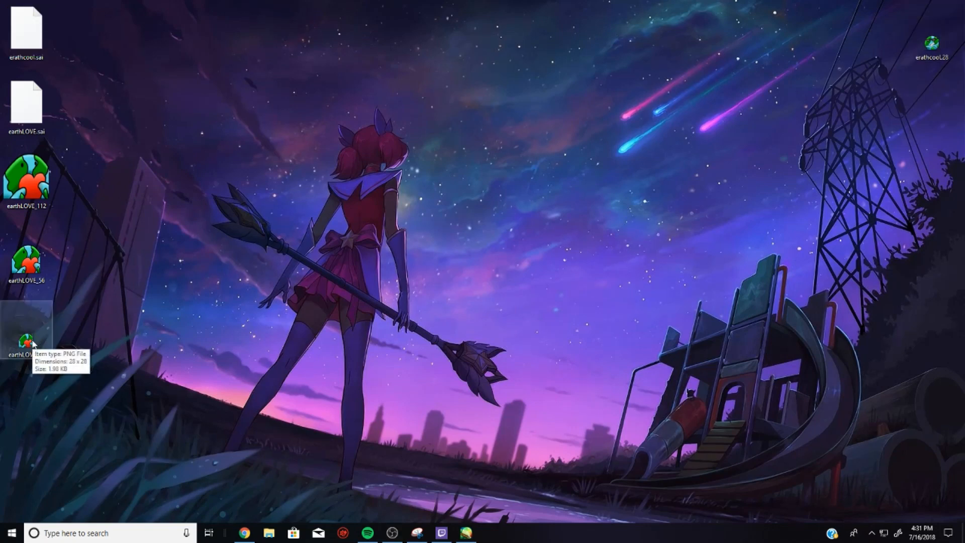
# Line up earthLOVE_28, earthLOVE_56 and earthLOVE_112 in a row in the middle of the desktop.
pyautogui.moveTo(32, 341); pyautogui.dragTo(304, 267)
pyautogui.moveTo(24, 261); pyautogui.dragTo(352, 264)
pyautogui.moveTo(30, 190); pyautogui.dragTo(441, 271)
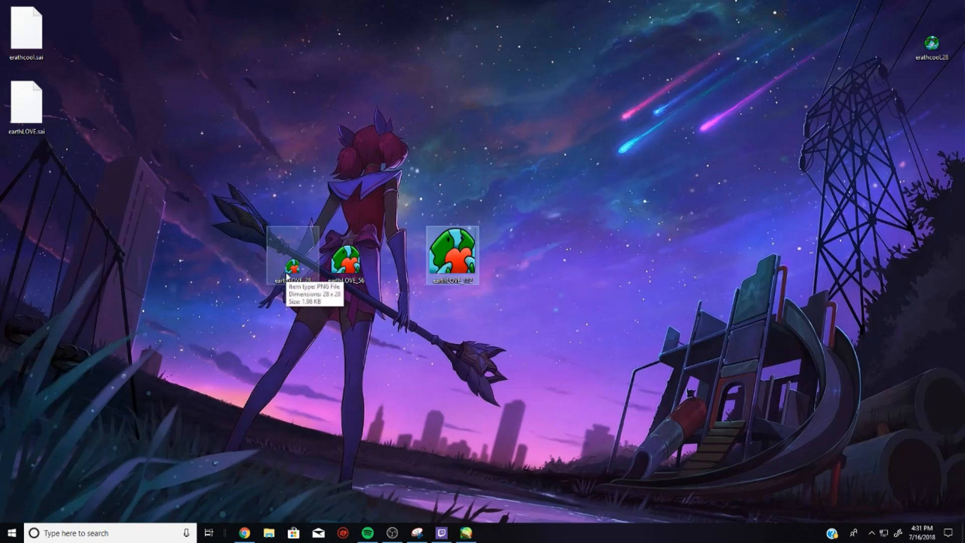
# Open earthLOVE_28, earthLOVE_56 and earthLOVE_112 in separate Photos windows, moving each window off the remaining icons.
pyautogui.doubleClick(288, 278)
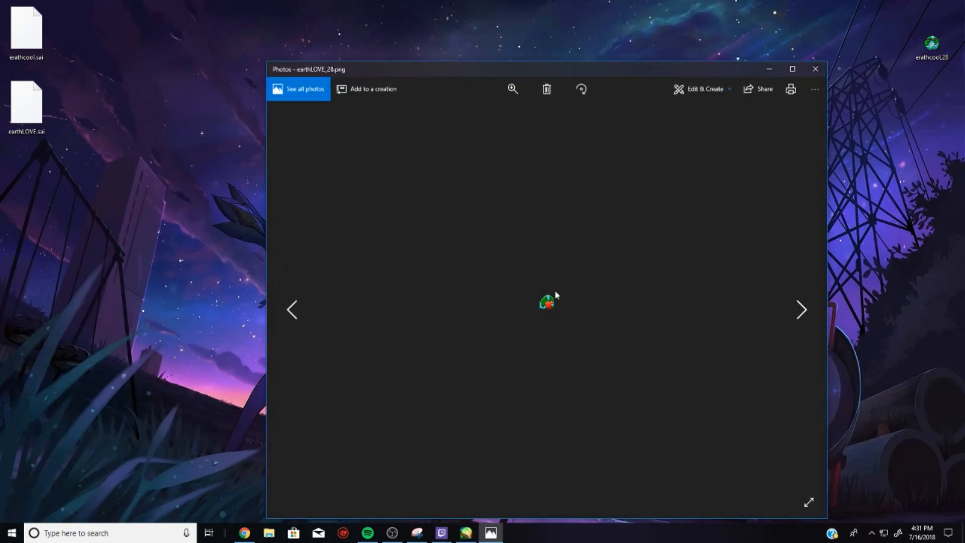
pyautogui.moveTo(574, 74); pyautogui.dragTo(761, 32)
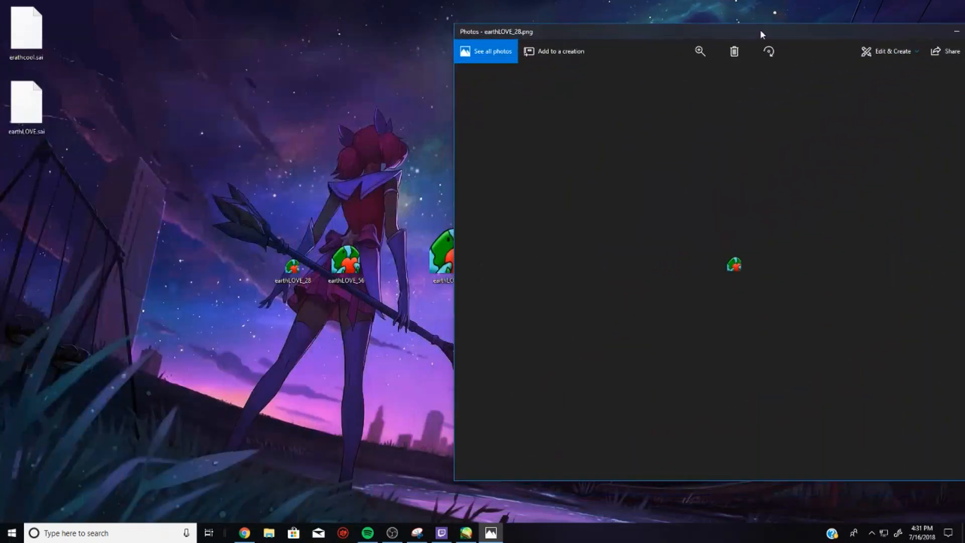
pyautogui.doubleClick(346, 264)
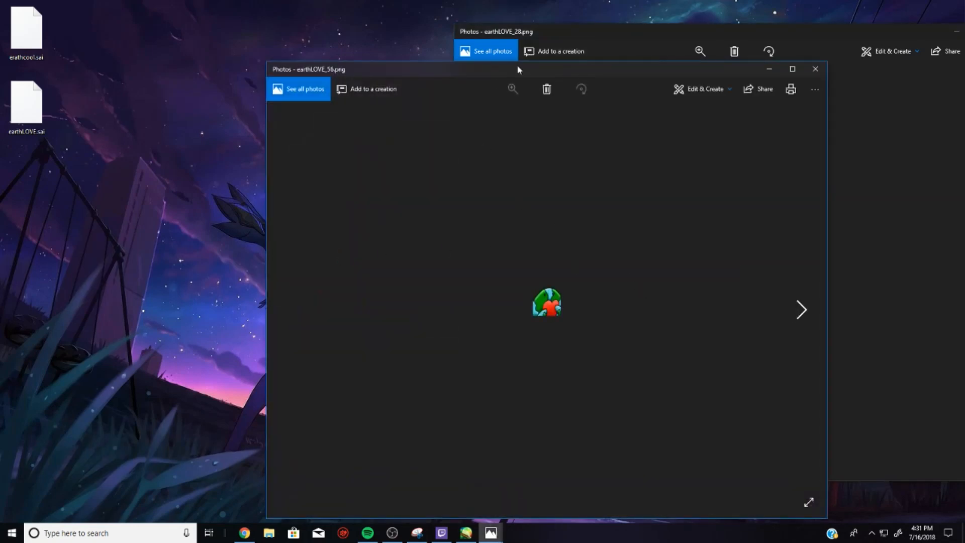
pyautogui.moveTo(501, 74); pyautogui.dragTo(698, 59)
pyautogui.doubleClick(443, 251)
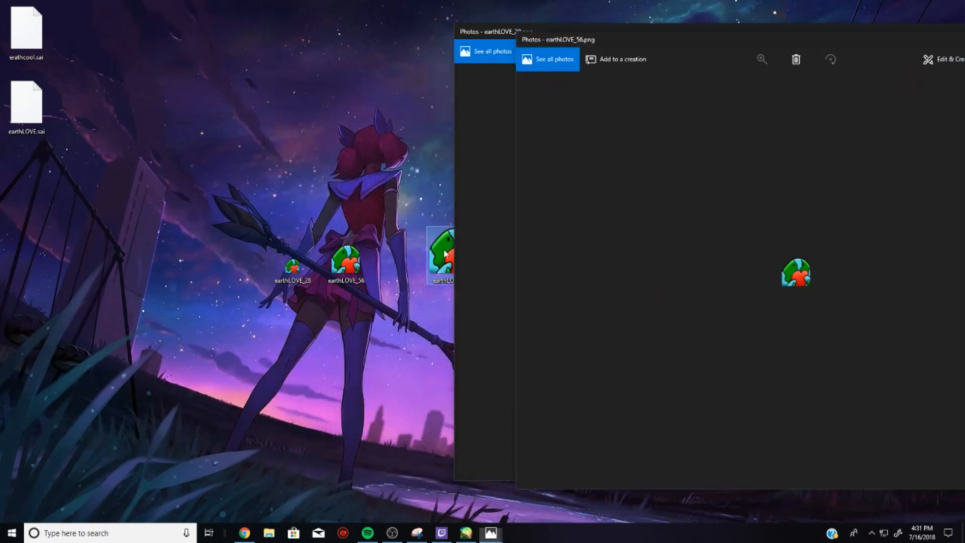
pyautogui.moveTo(614, 69); pyautogui.dragTo(424, 80)
# Arrange the Photos windows side by side, narrowing the earthLOVE_56 window, to compare the three emote sizes.
pyautogui.click(793, 35)
pyautogui.moveTo(585, 31); pyautogui.dragTo(3, 56)
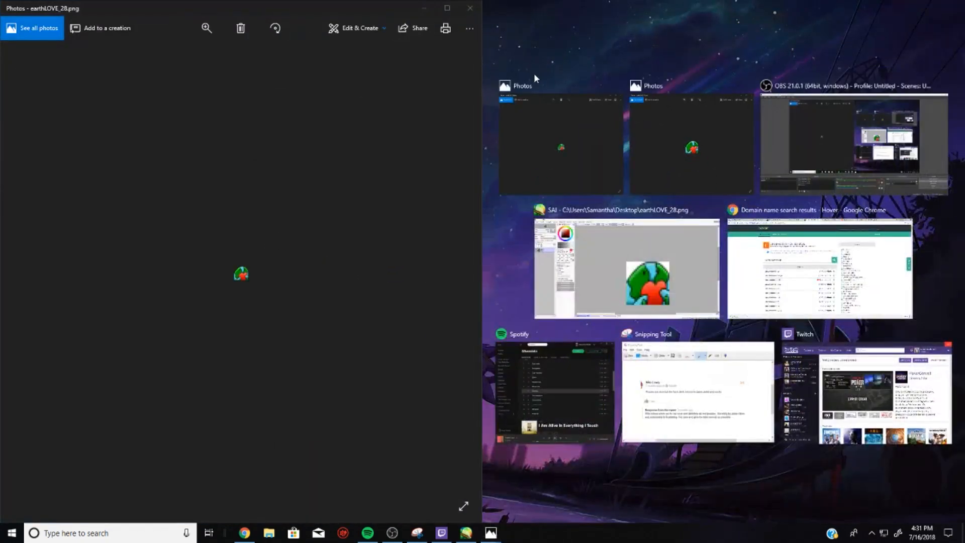
pyautogui.click(540, 103)
pyautogui.moveTo(619, 9); pyautogui.dragTo(614, 18)
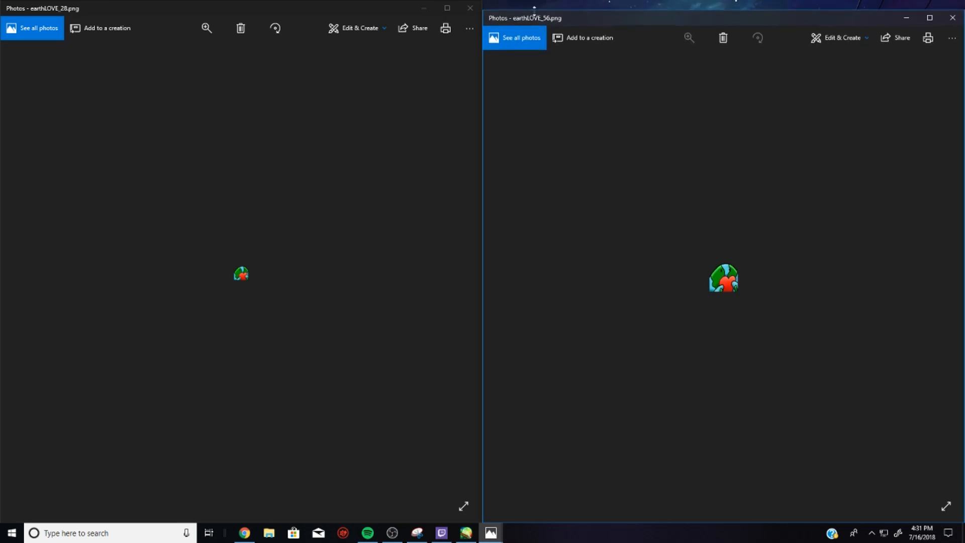
pyautogui.moveTo(903, 23); pyautogui.dragTo(687, 45)
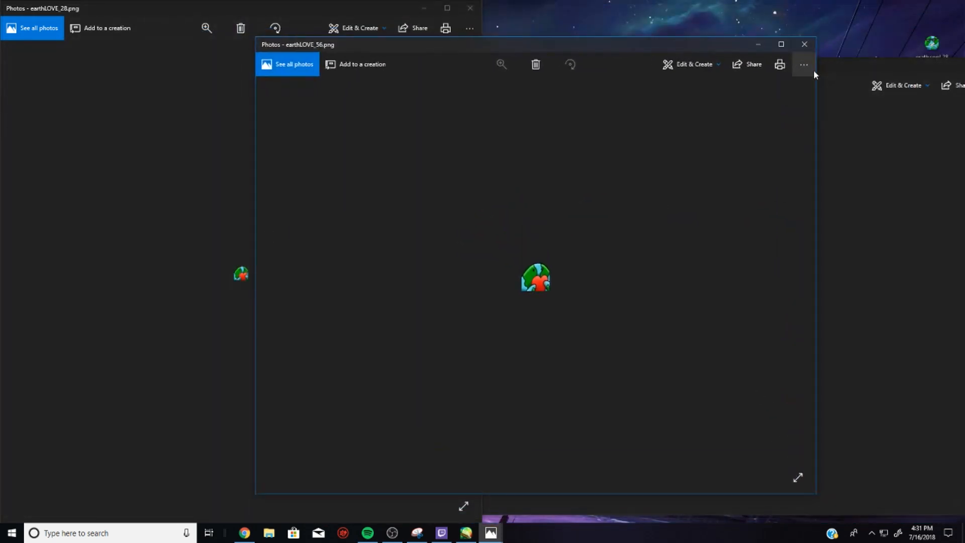
pyautogui.moveTo(817, 80); pyautogui.dragTo(541, 126)
pyautogui.moveTo(466, 38); pyautogui.dragTo(532, 54)
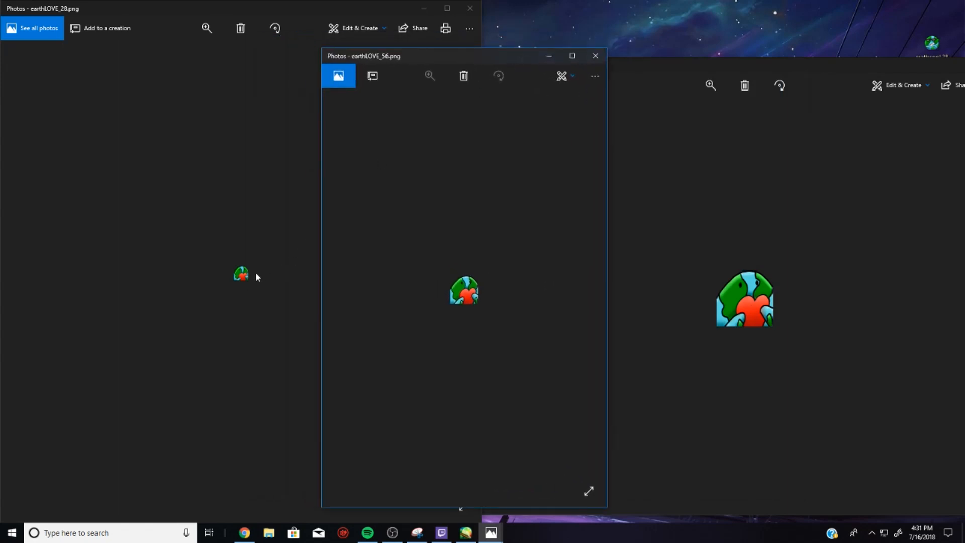